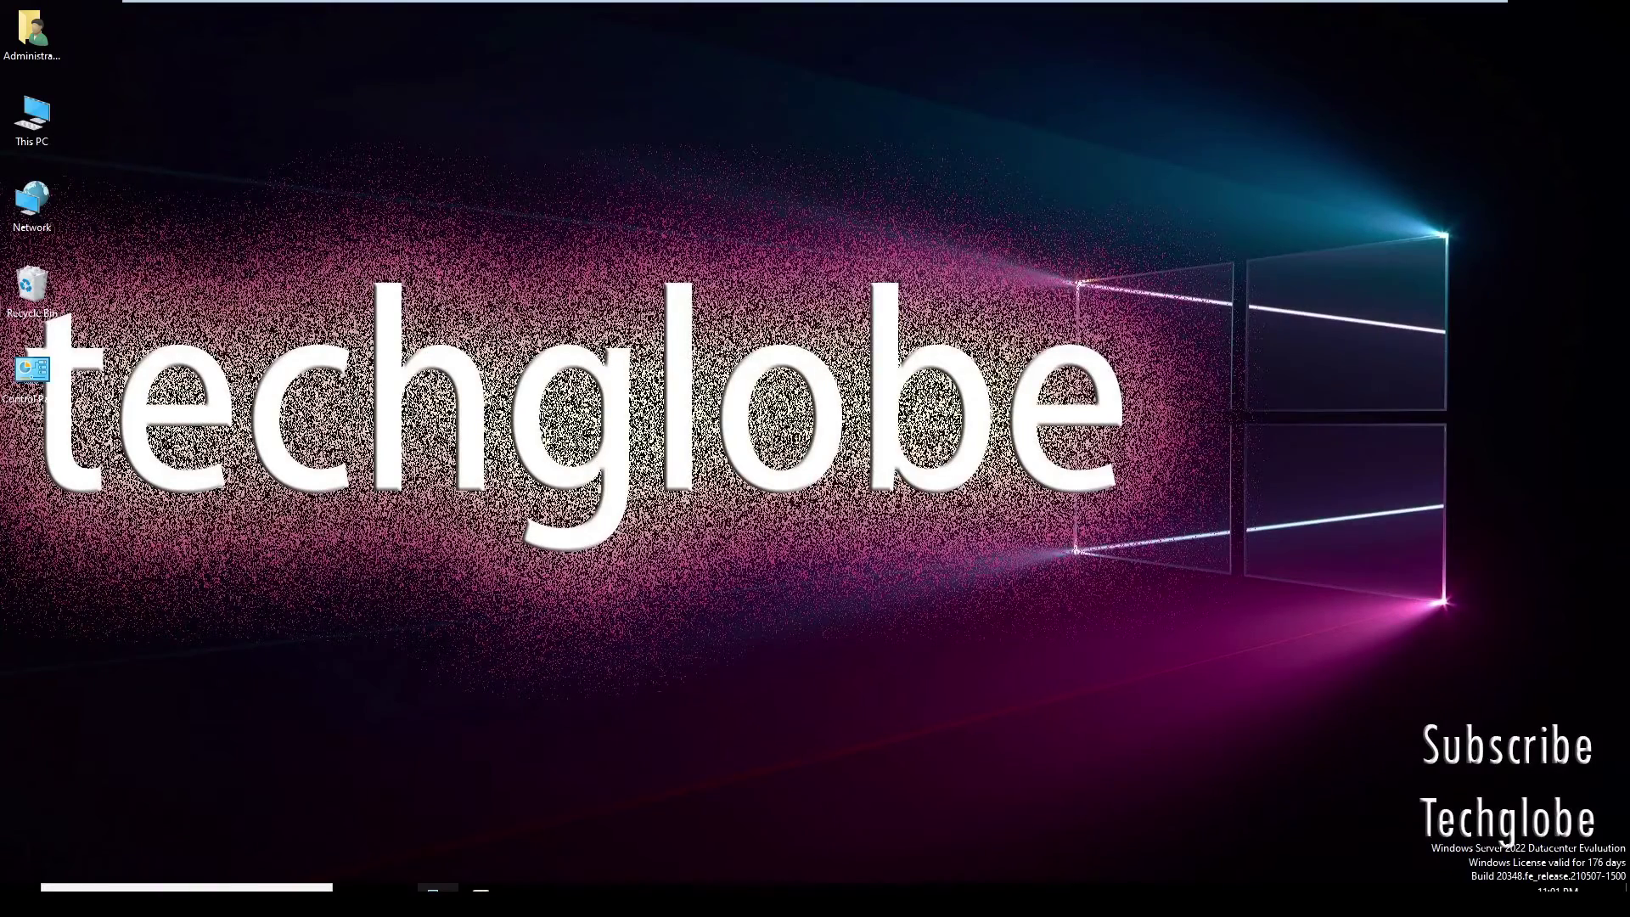
# Launch Active Directory Users and Computers from Server Manager's Tools menu
pyautogui.click(433, 889)
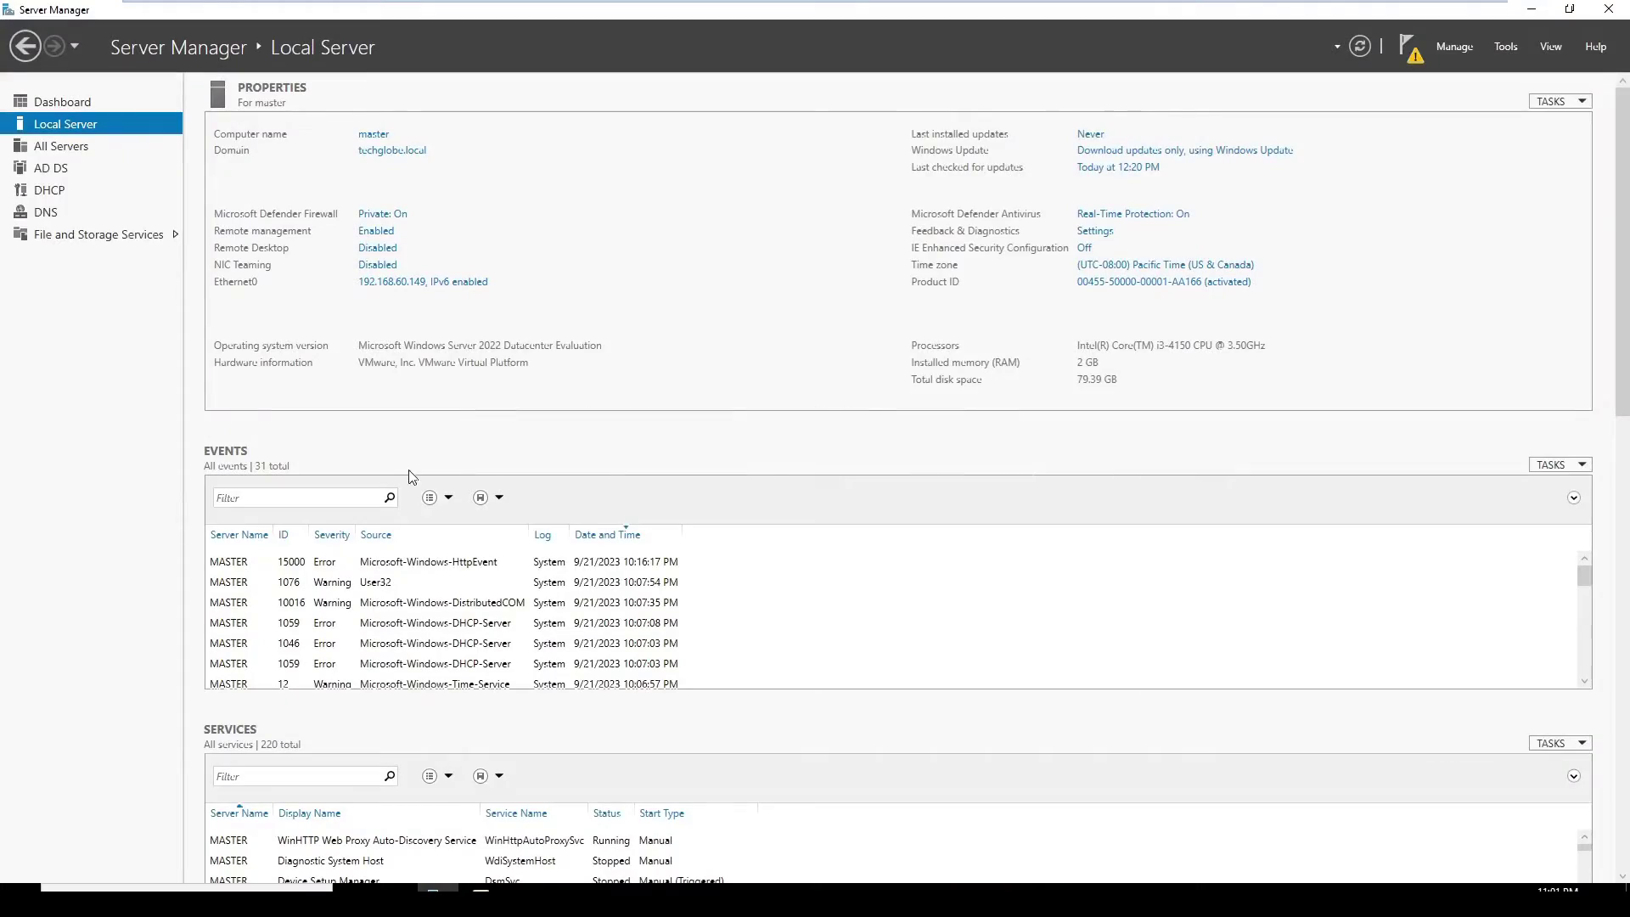
pyautogui.click(1503, 51)
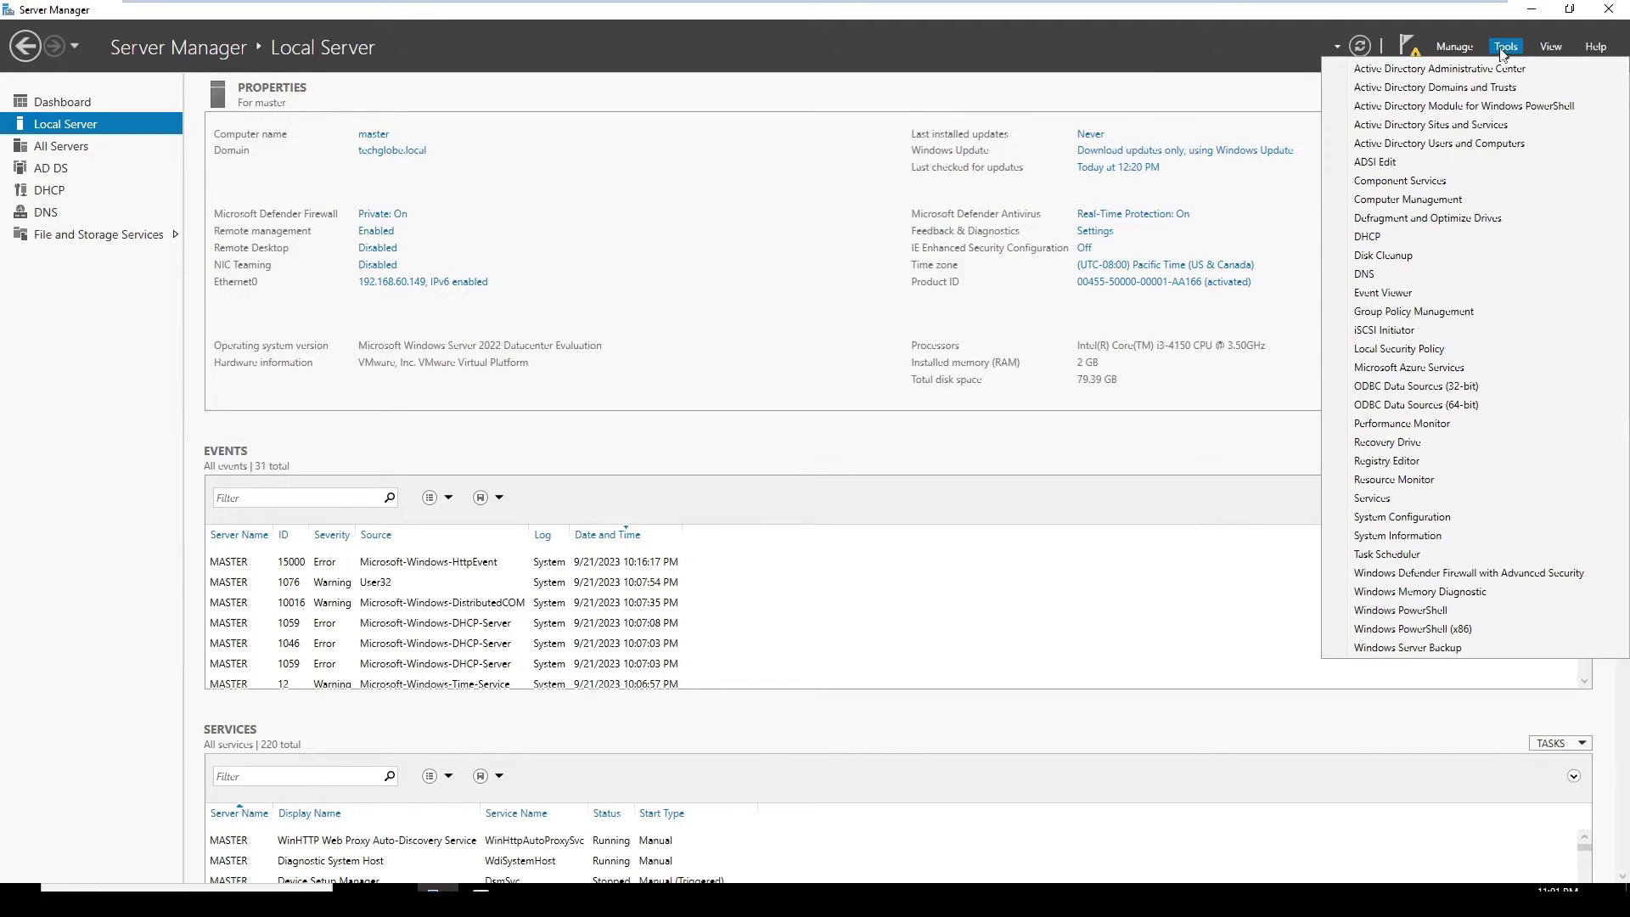
pyautogui.click(1441, 143)
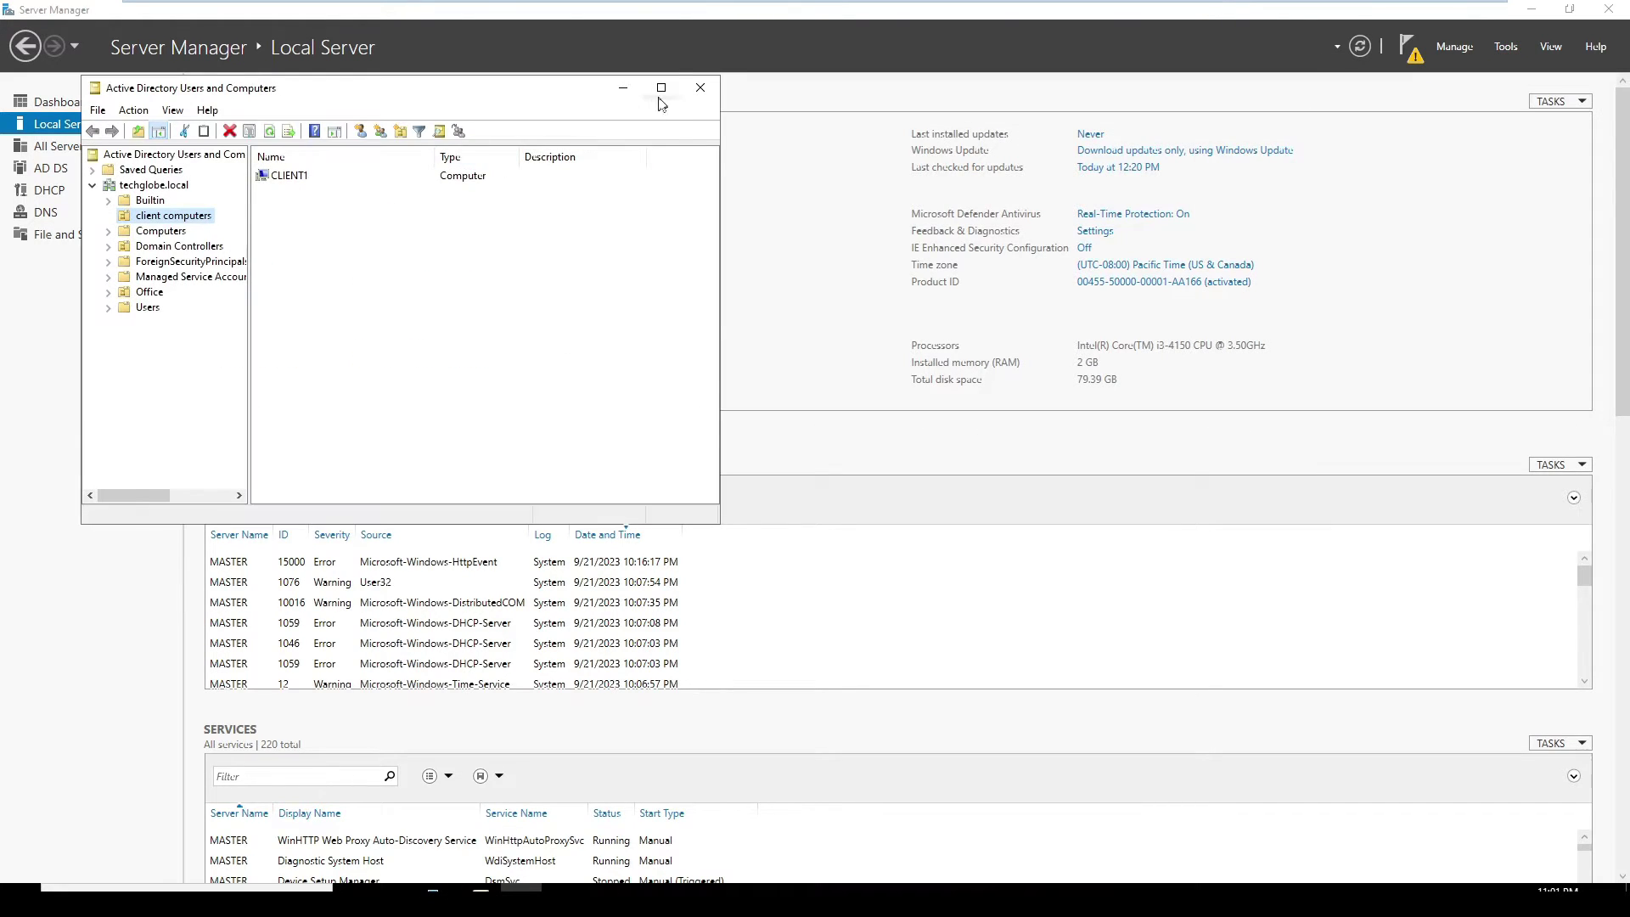
# Maximize the directory console and select CLIENT1 in the client computers OU
pyautogui.click(661, 88)
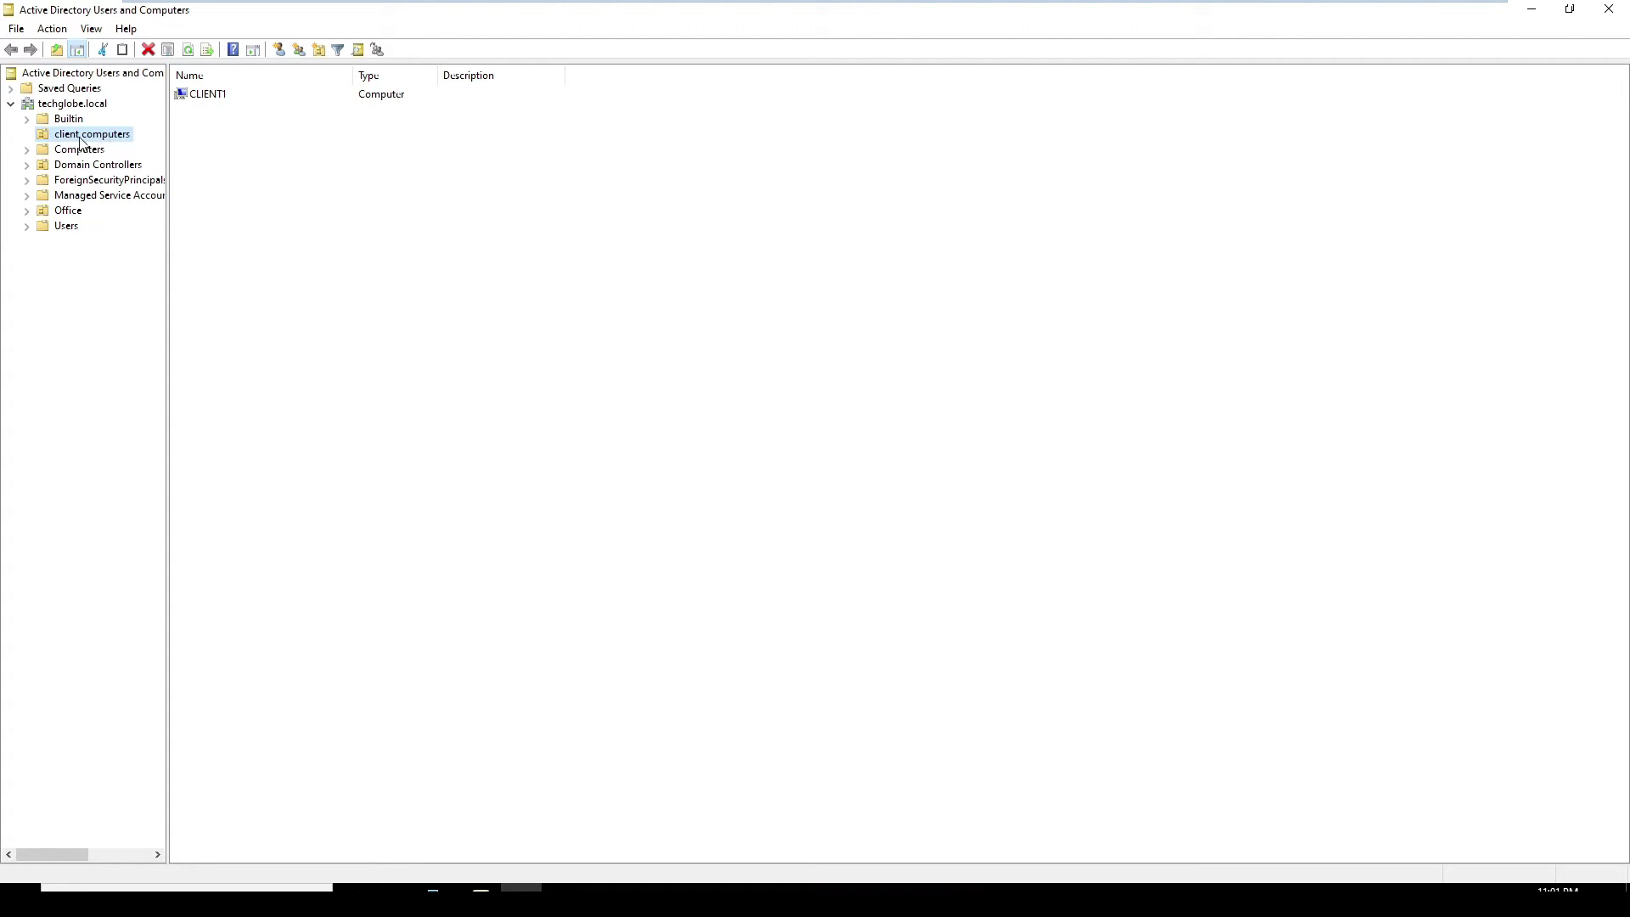
pyautogui.click(223, 106)
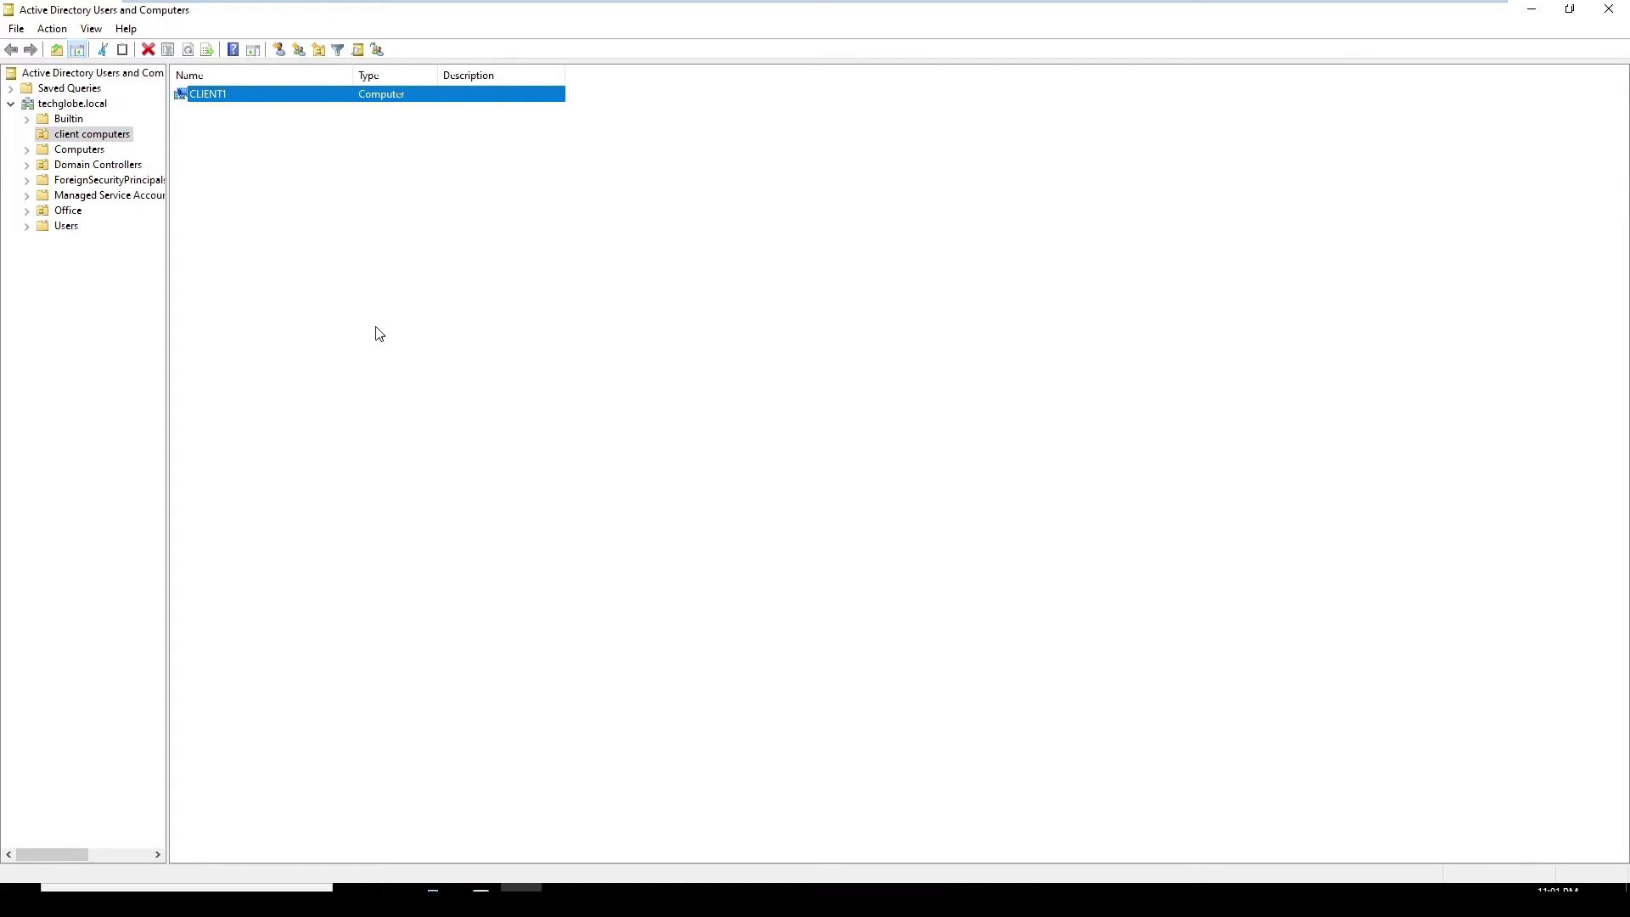
# Check the Windows 10 client VM, then return to the server and restore the directory console window
pyautogui.moveTo(525, 4)
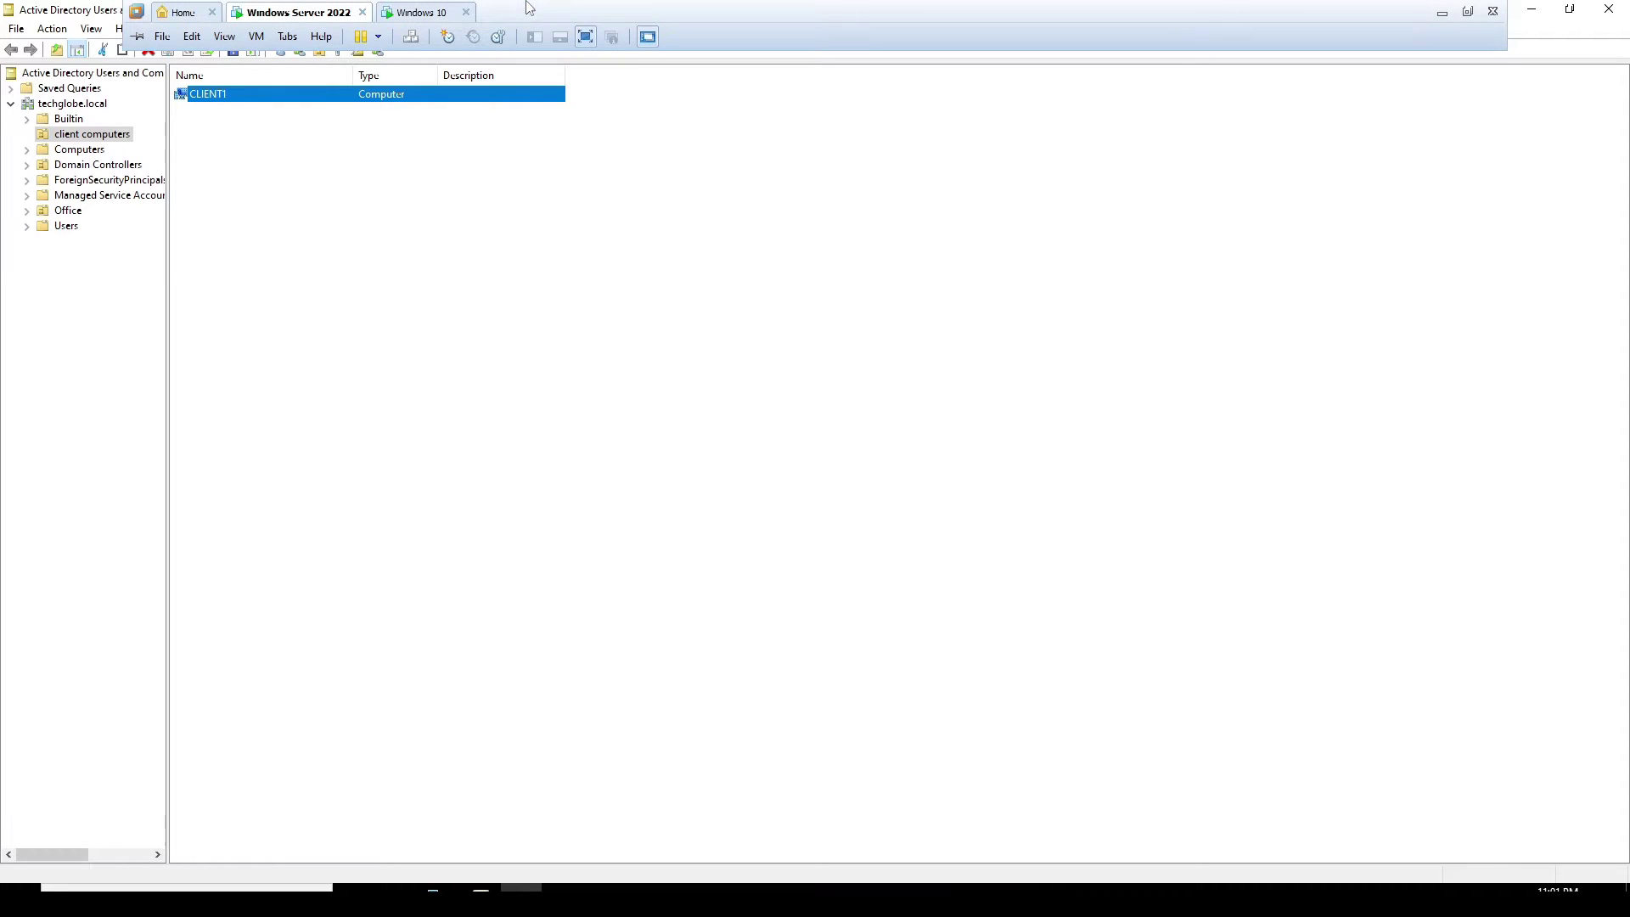
pyautogui.click(433, 12)
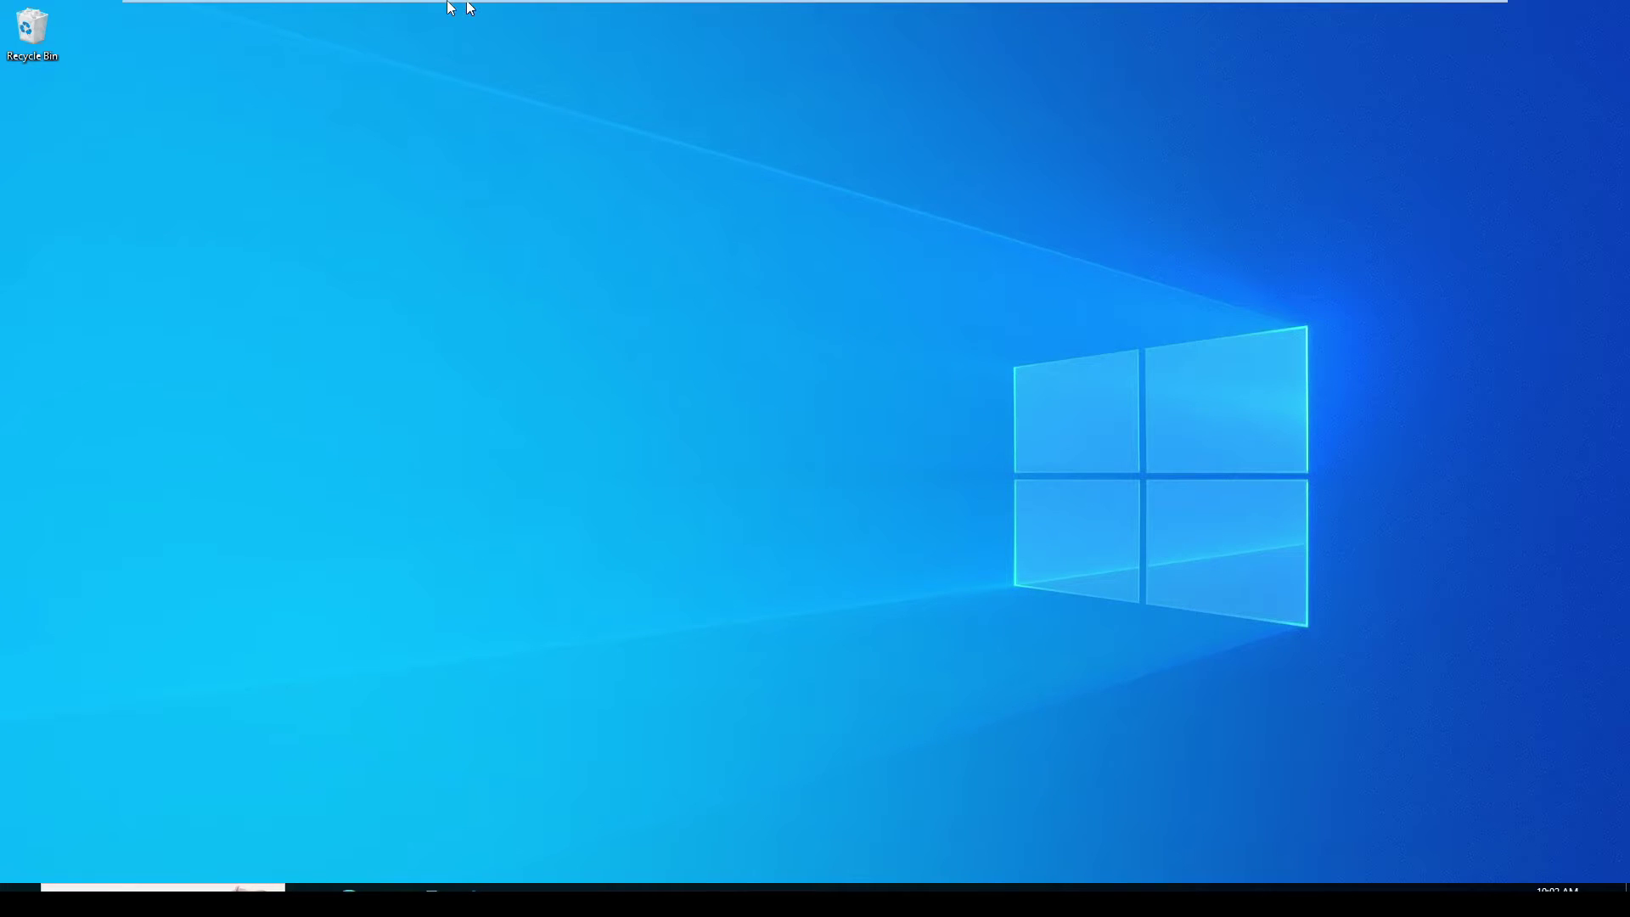
pyautogui.click(331, 9)
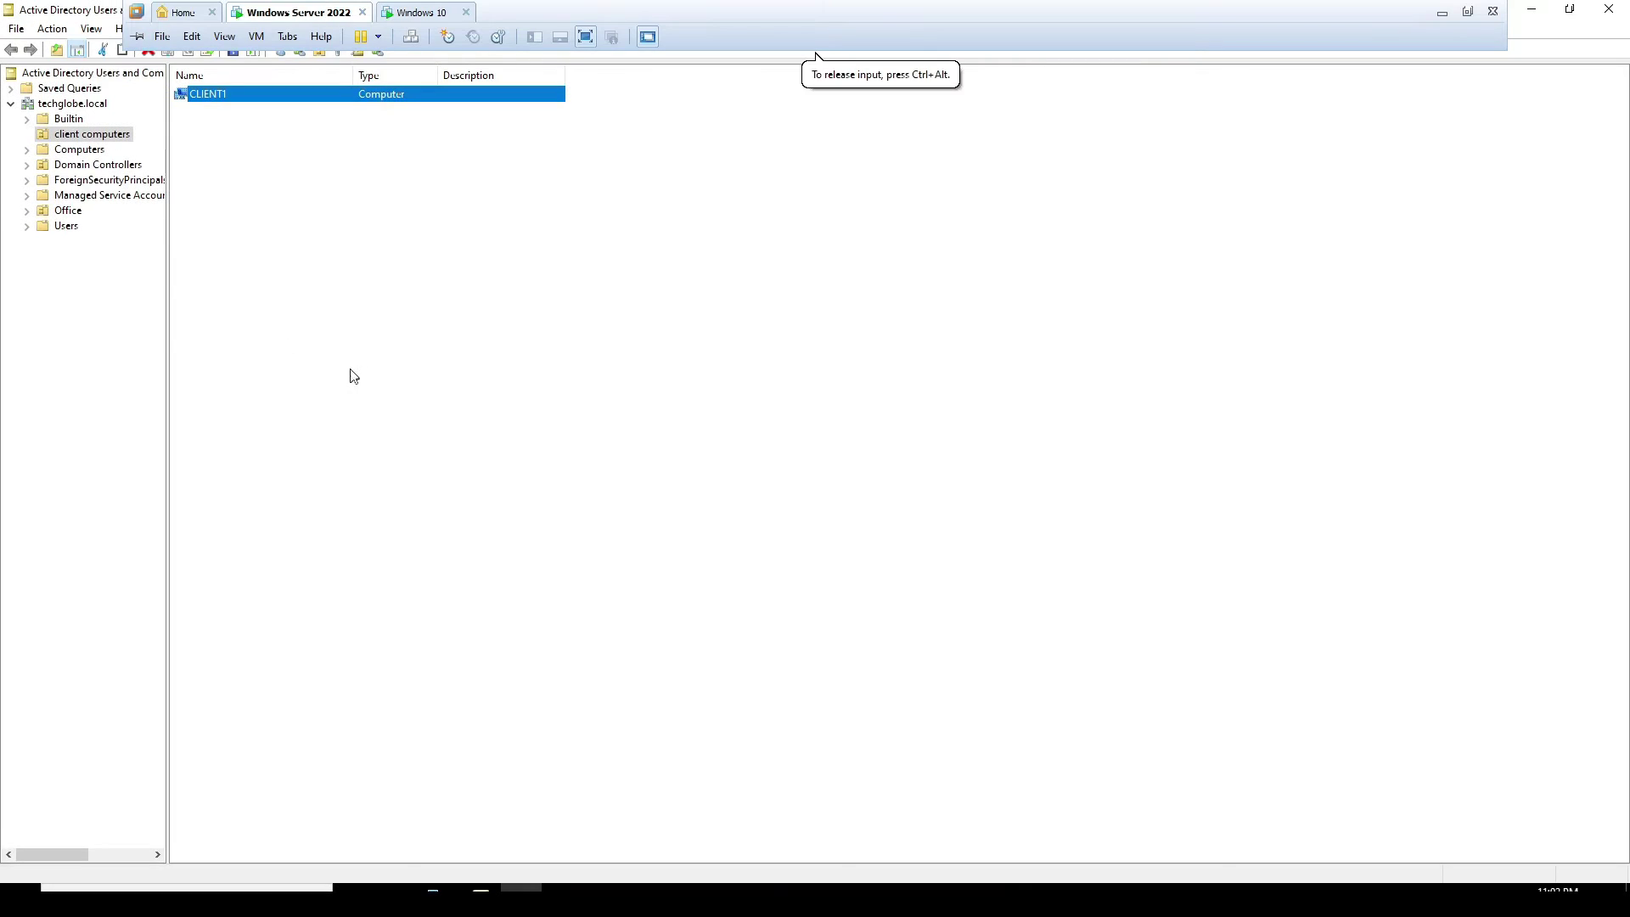
pyautogui.click(355, 375)
pyautogui.doubleClick(1151, 10)
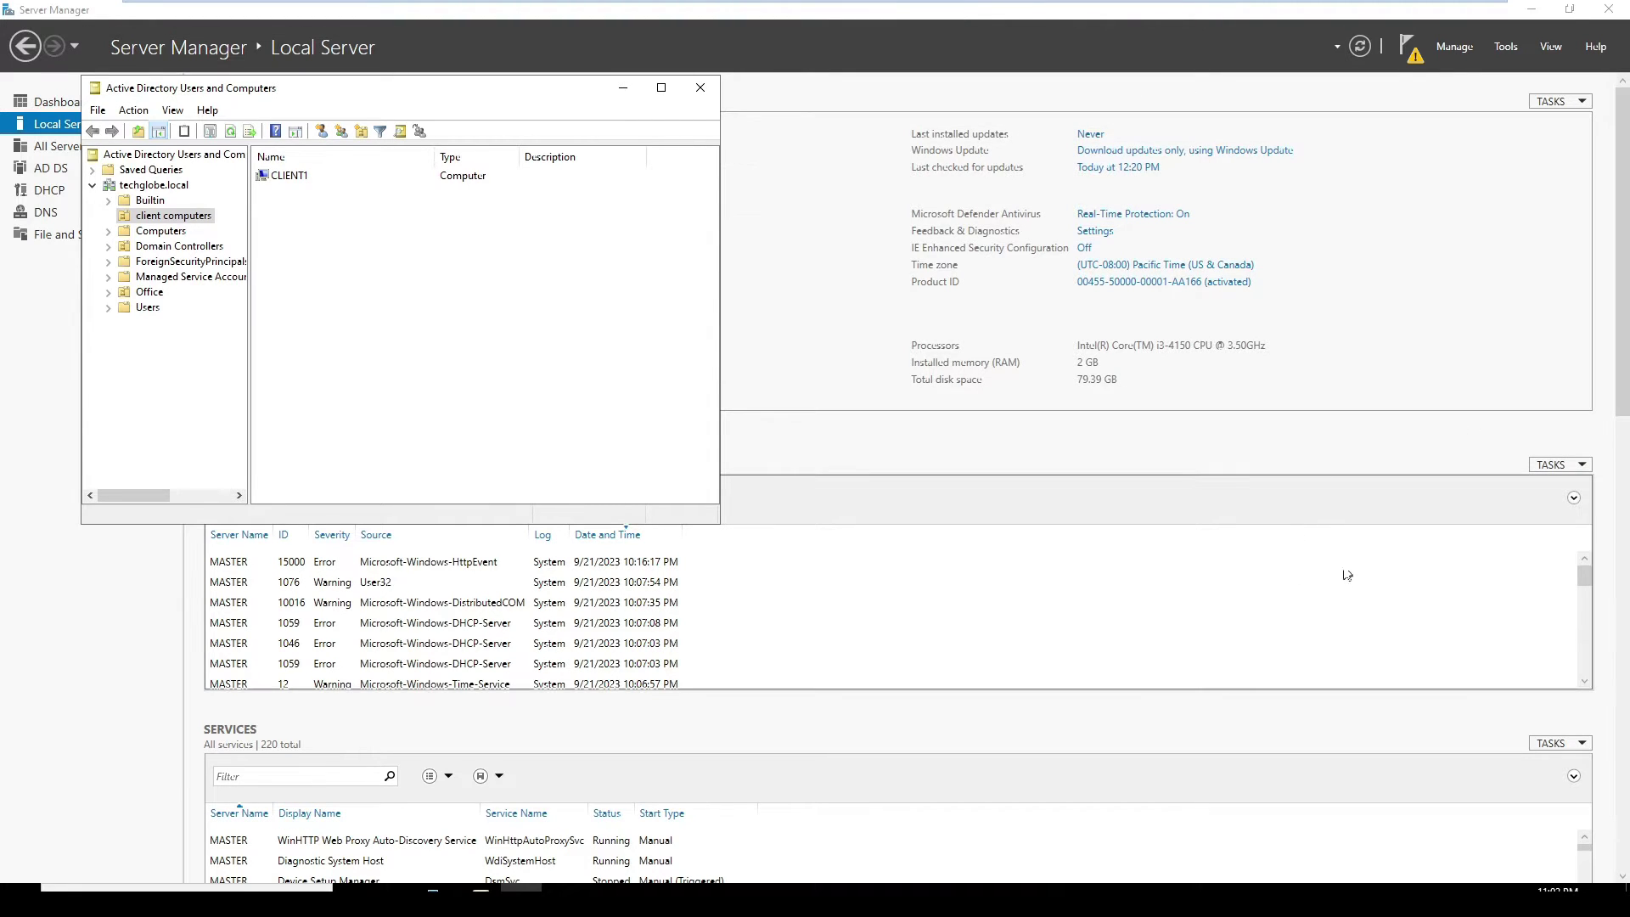
# Launch Group Policy Management from Server Manager's Tools menu and maximize it
pyautogui.click(1305, 452)
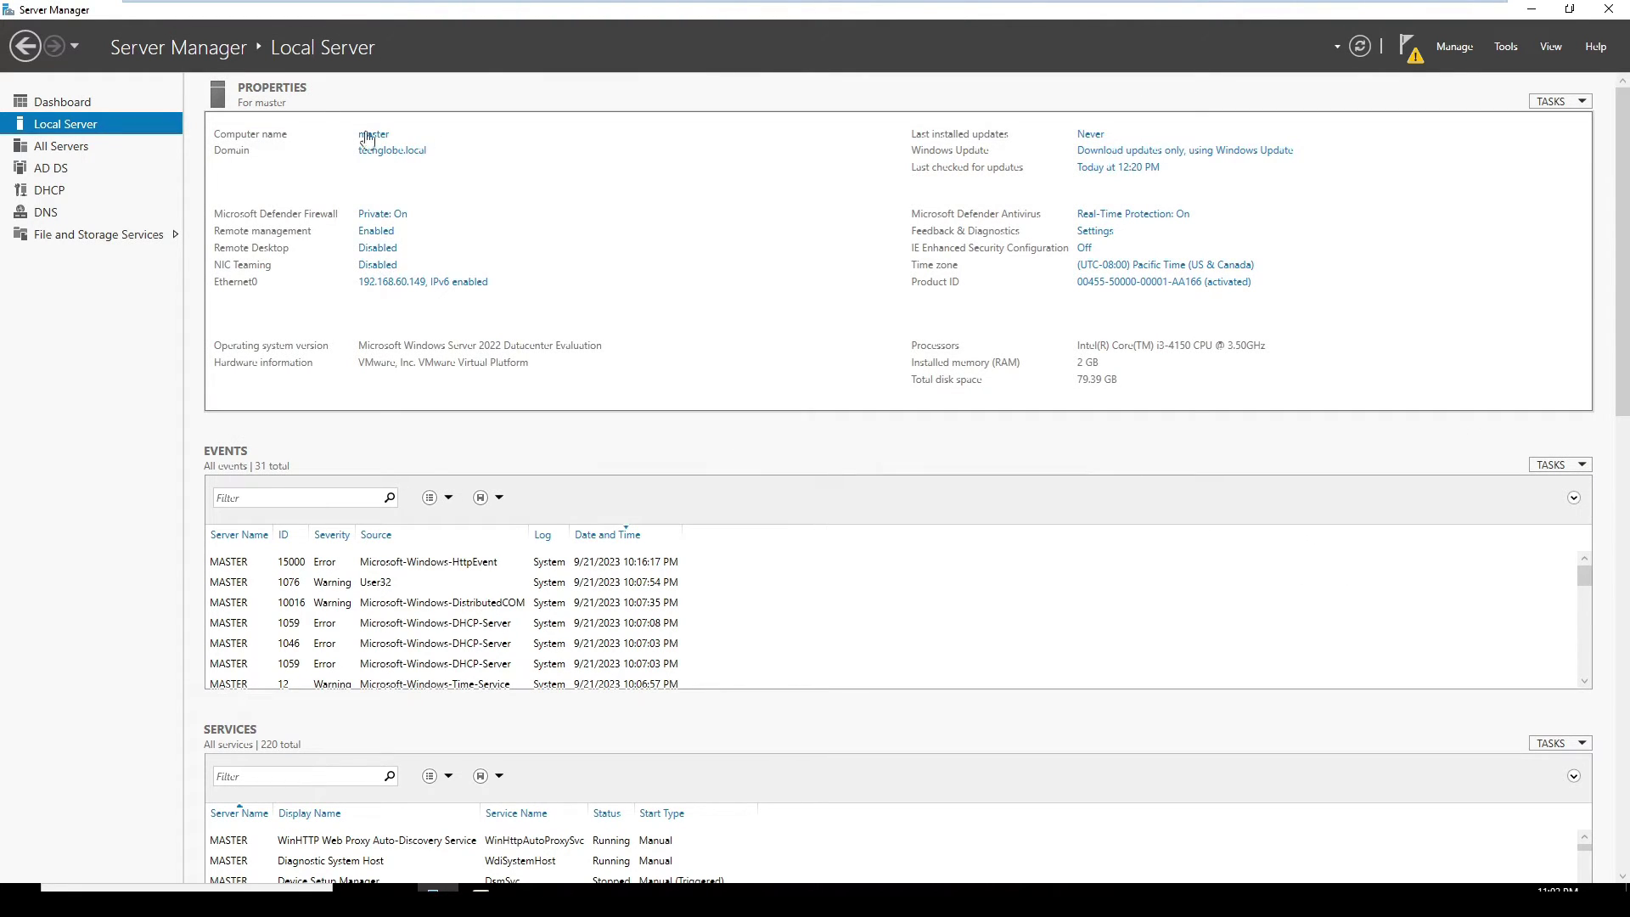
pyautogui.click(1498, 53)
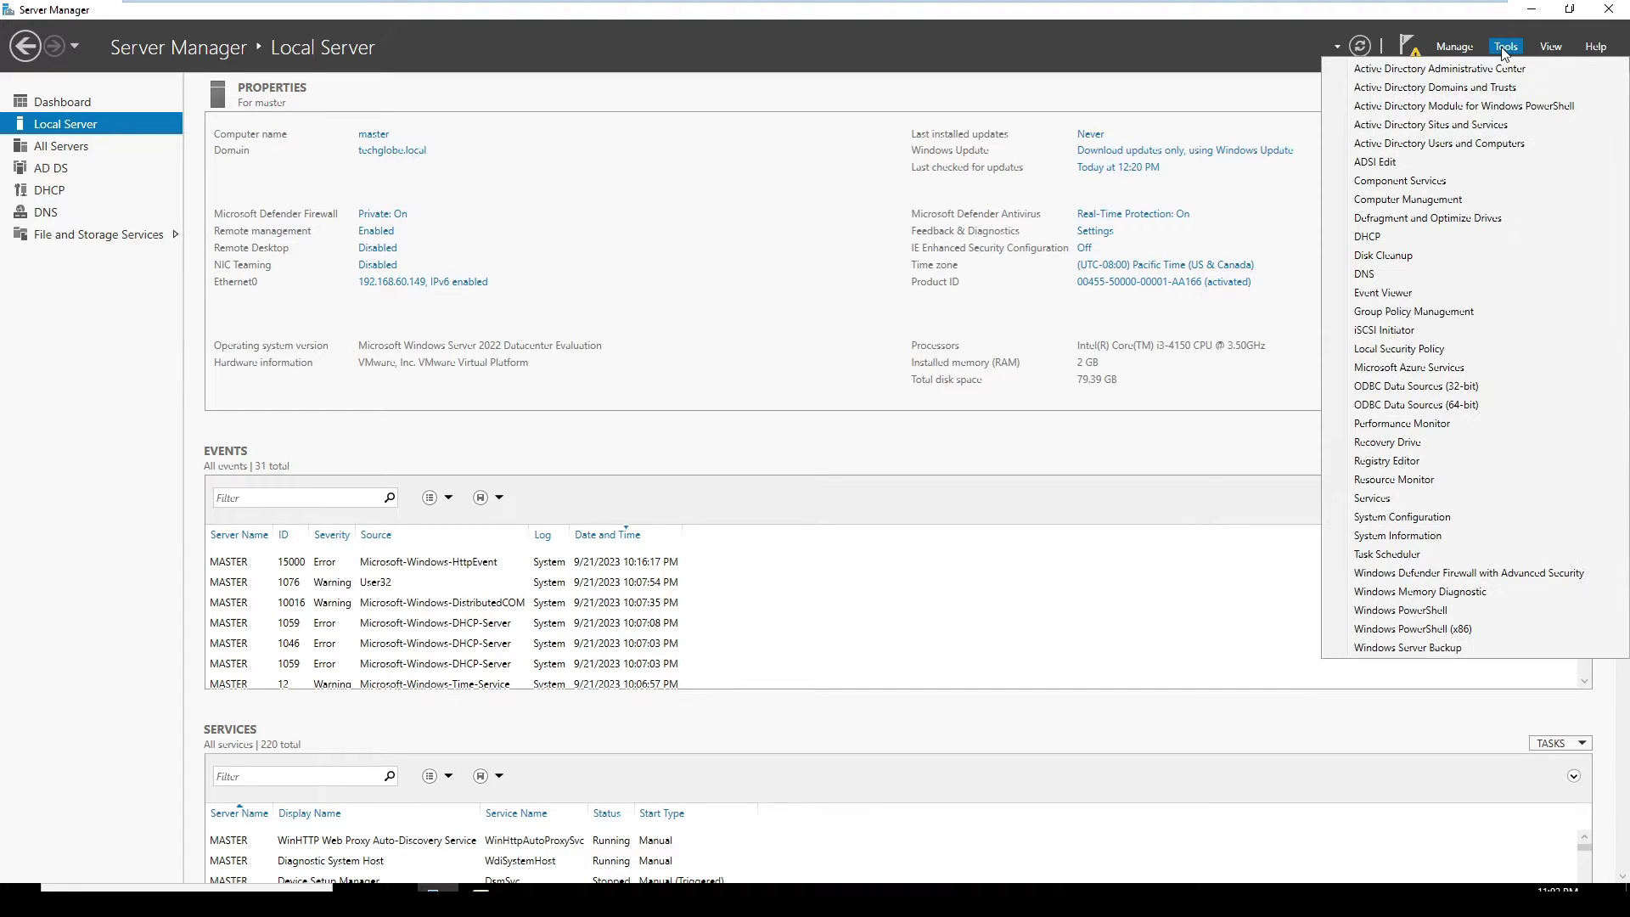
pyautogui.click(1412, 311)
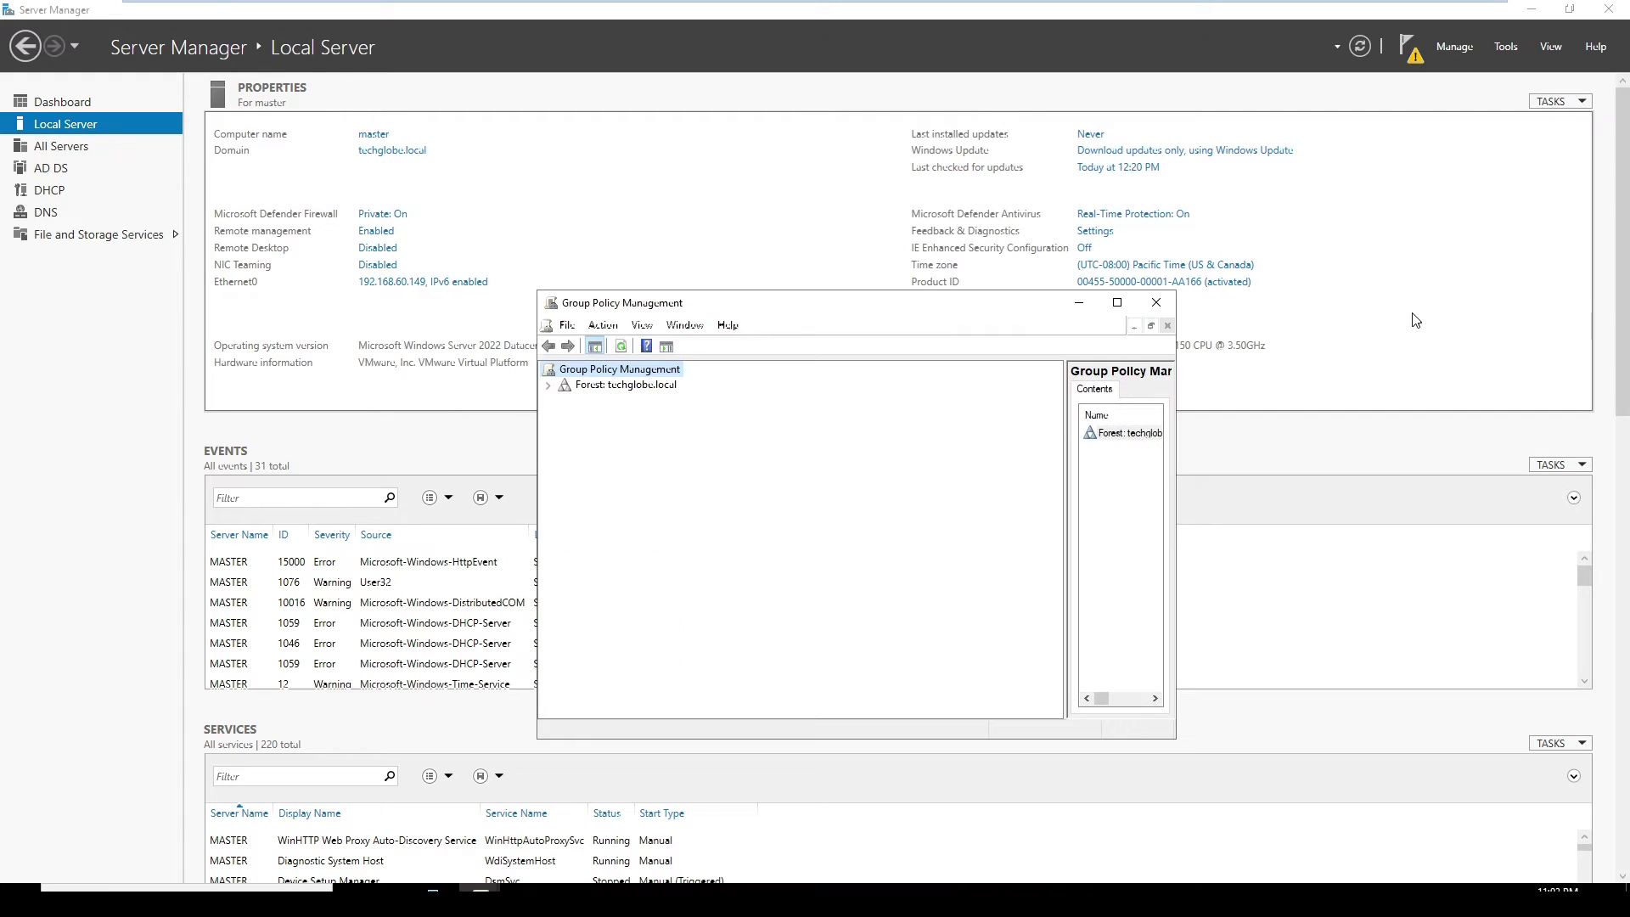
pyautogui.click(1117, 302)
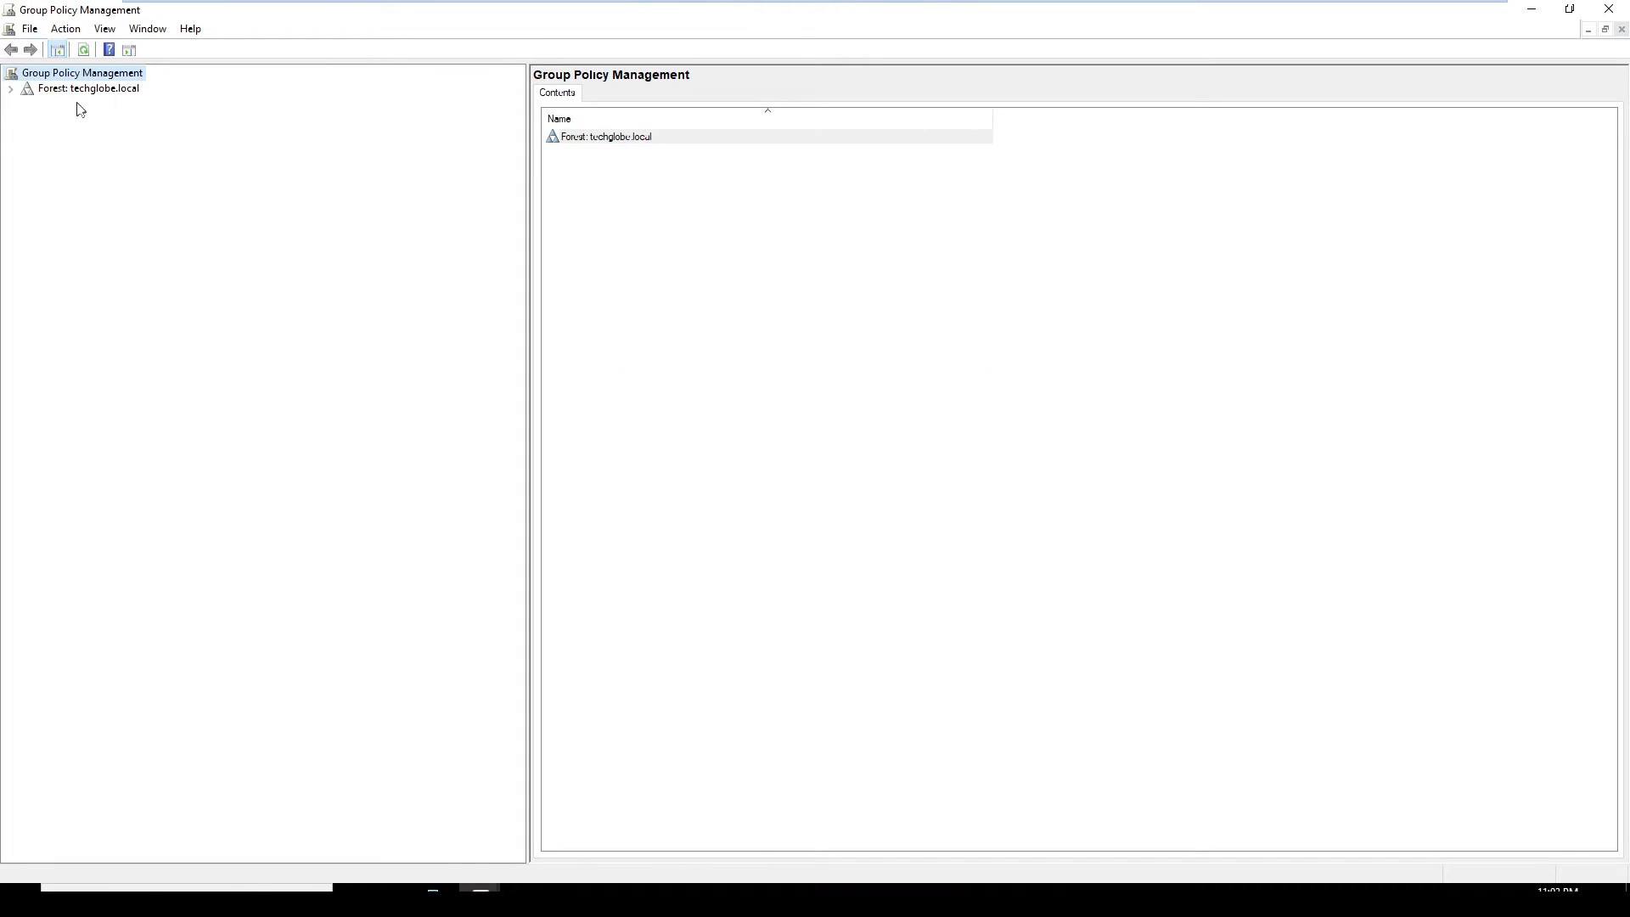
# Expand Forest > Domains > techglobe.local and select the client computers OU
pyautogui.click(9, 89)
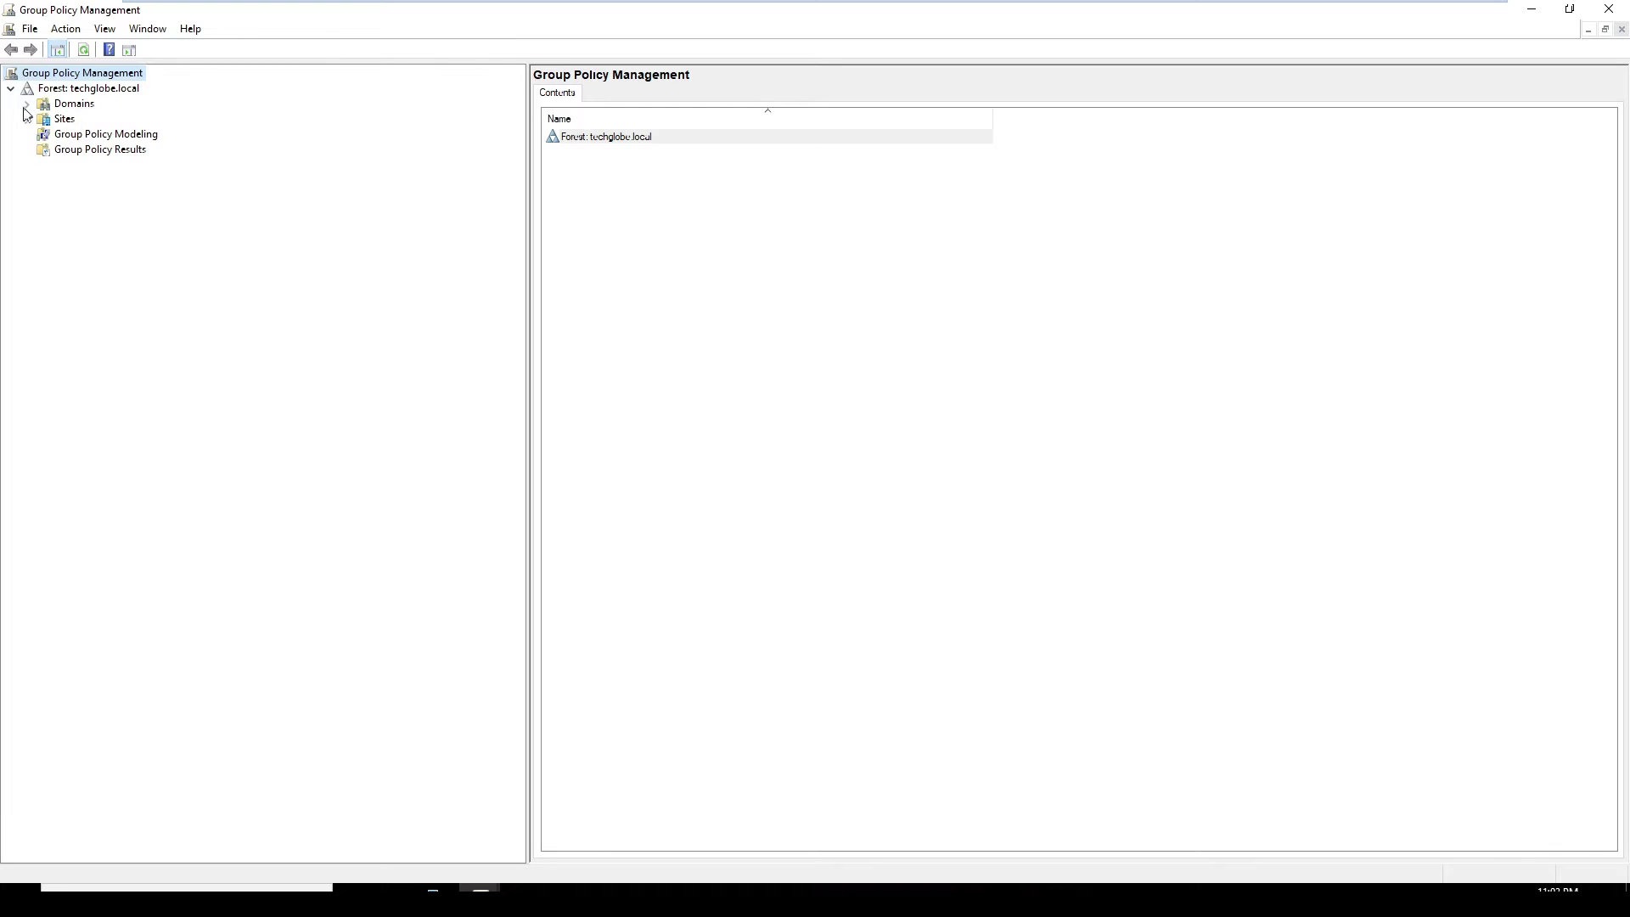
pyautogui.click(27, 104)
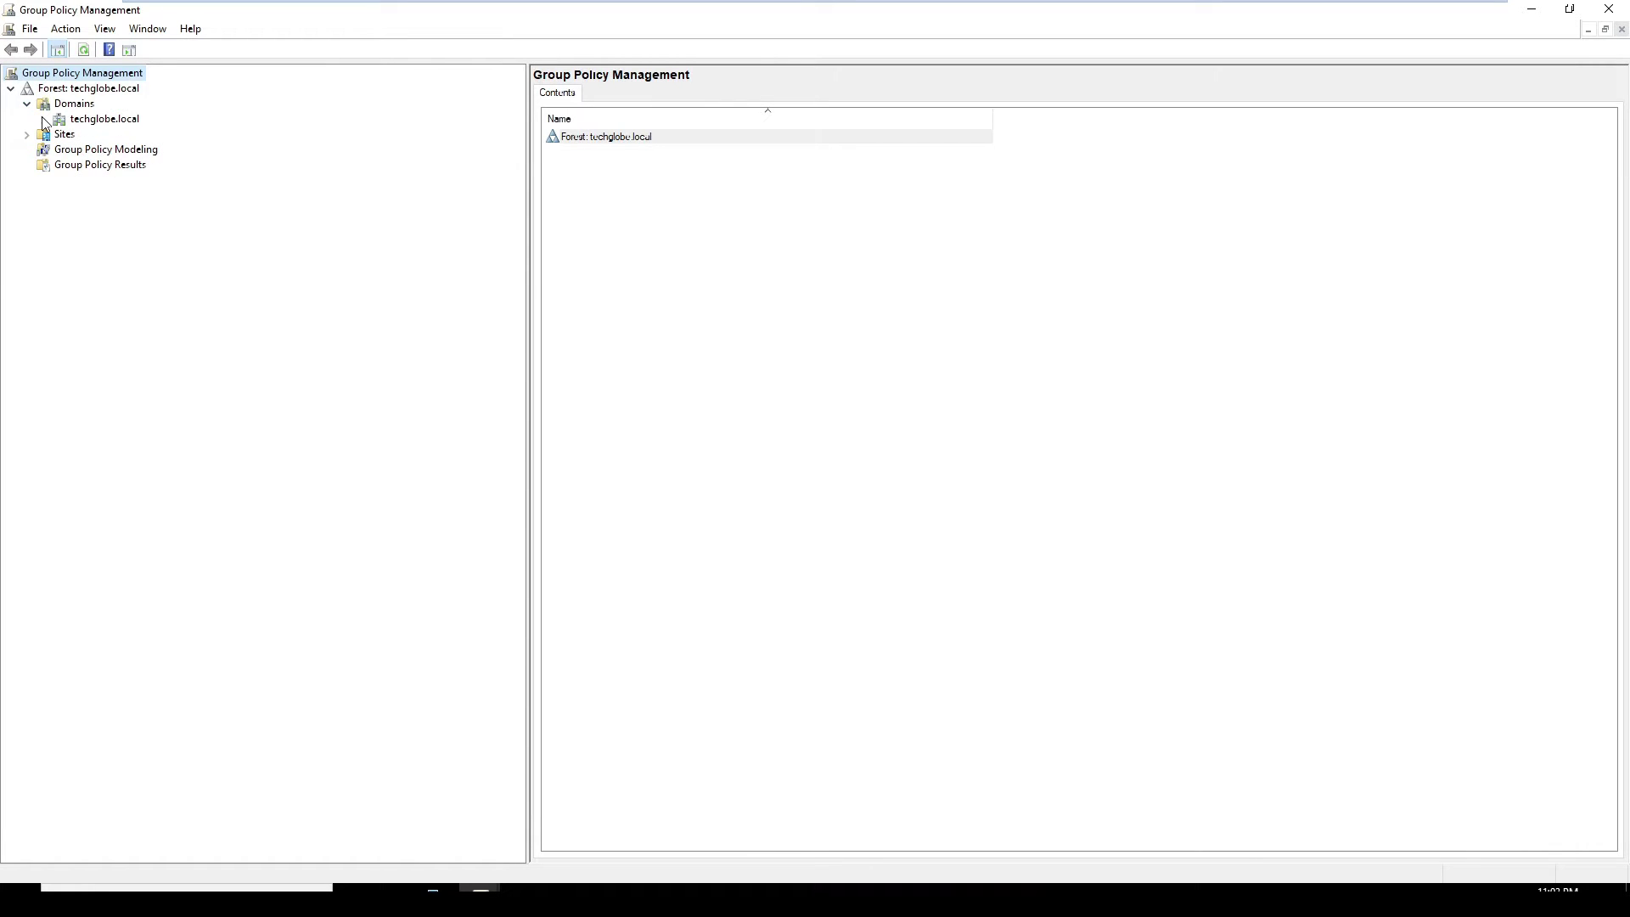
pyautogui.click(43, 119)
pyautogui.click(101, 120)
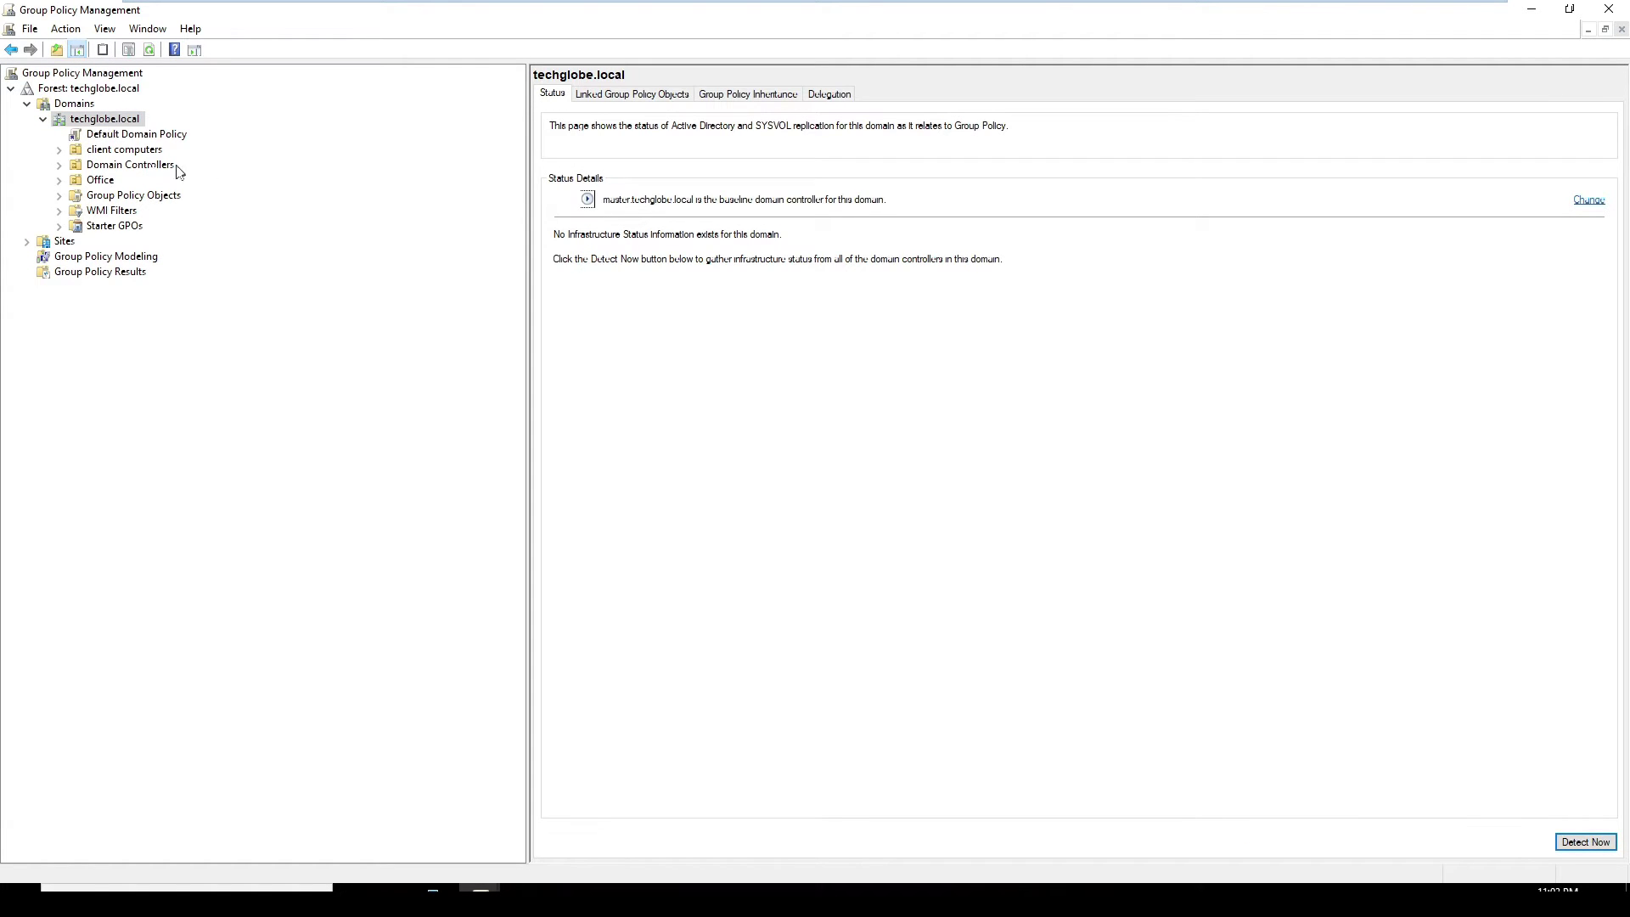
pyautogui.click(98, 154)
# Create a GPO named 'windows startup applications' and link it to client computers
pyautogui.rightClick(99, 155)
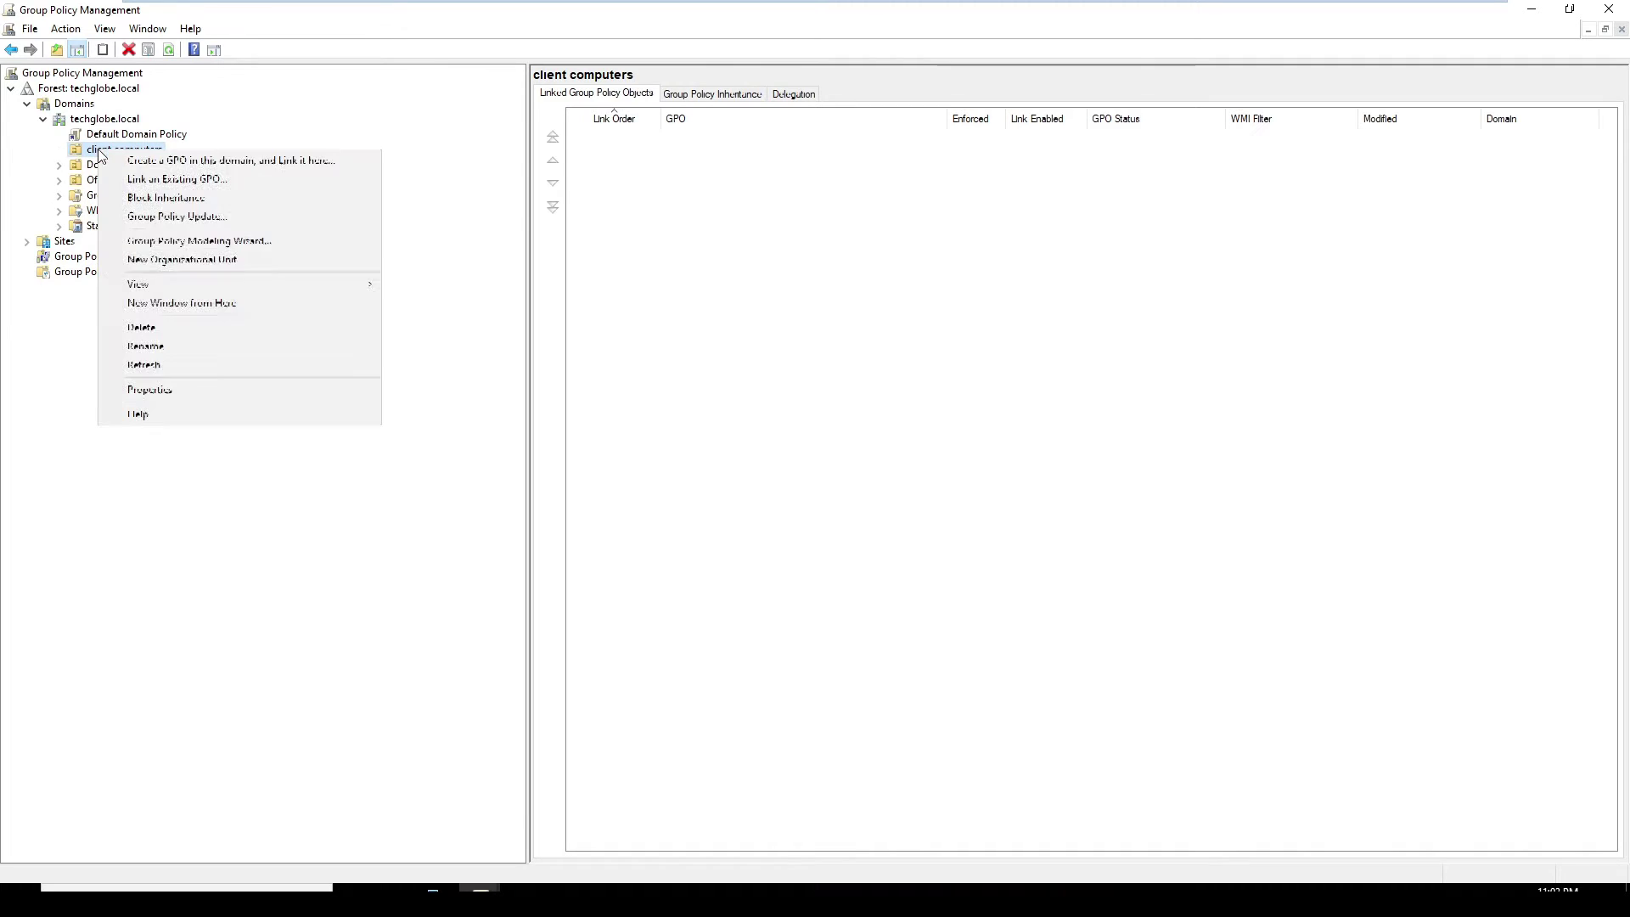
pyautogui.click(165, 160)
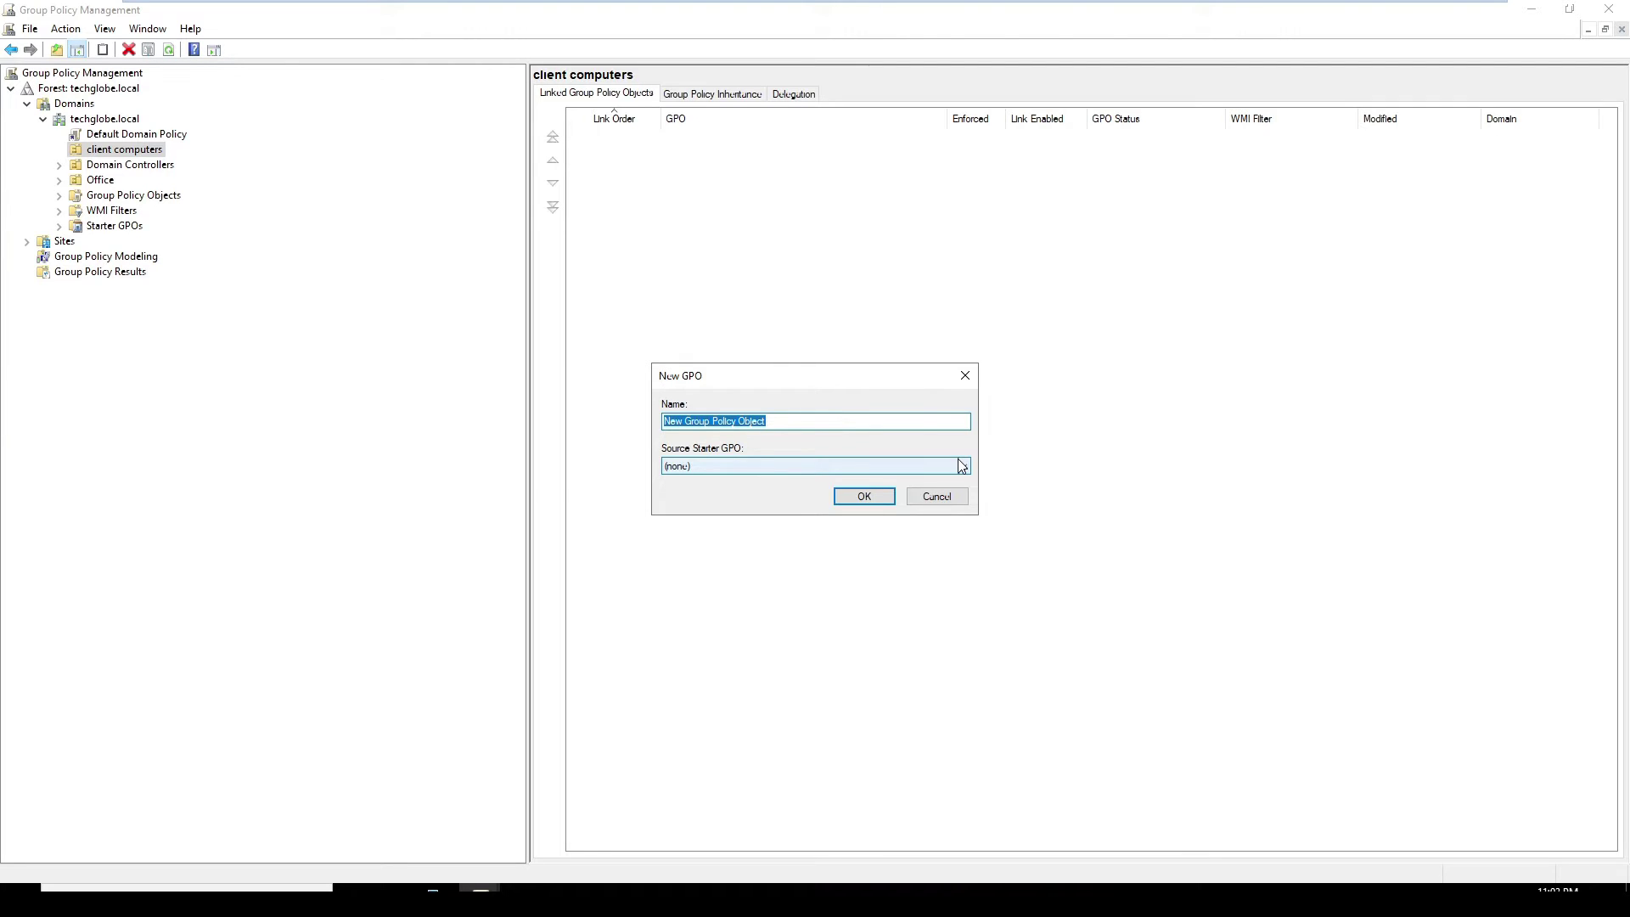
pyautogui.write('windows startup applica')
pyautogui.write('tions')
pyautogui.click(884, 500)
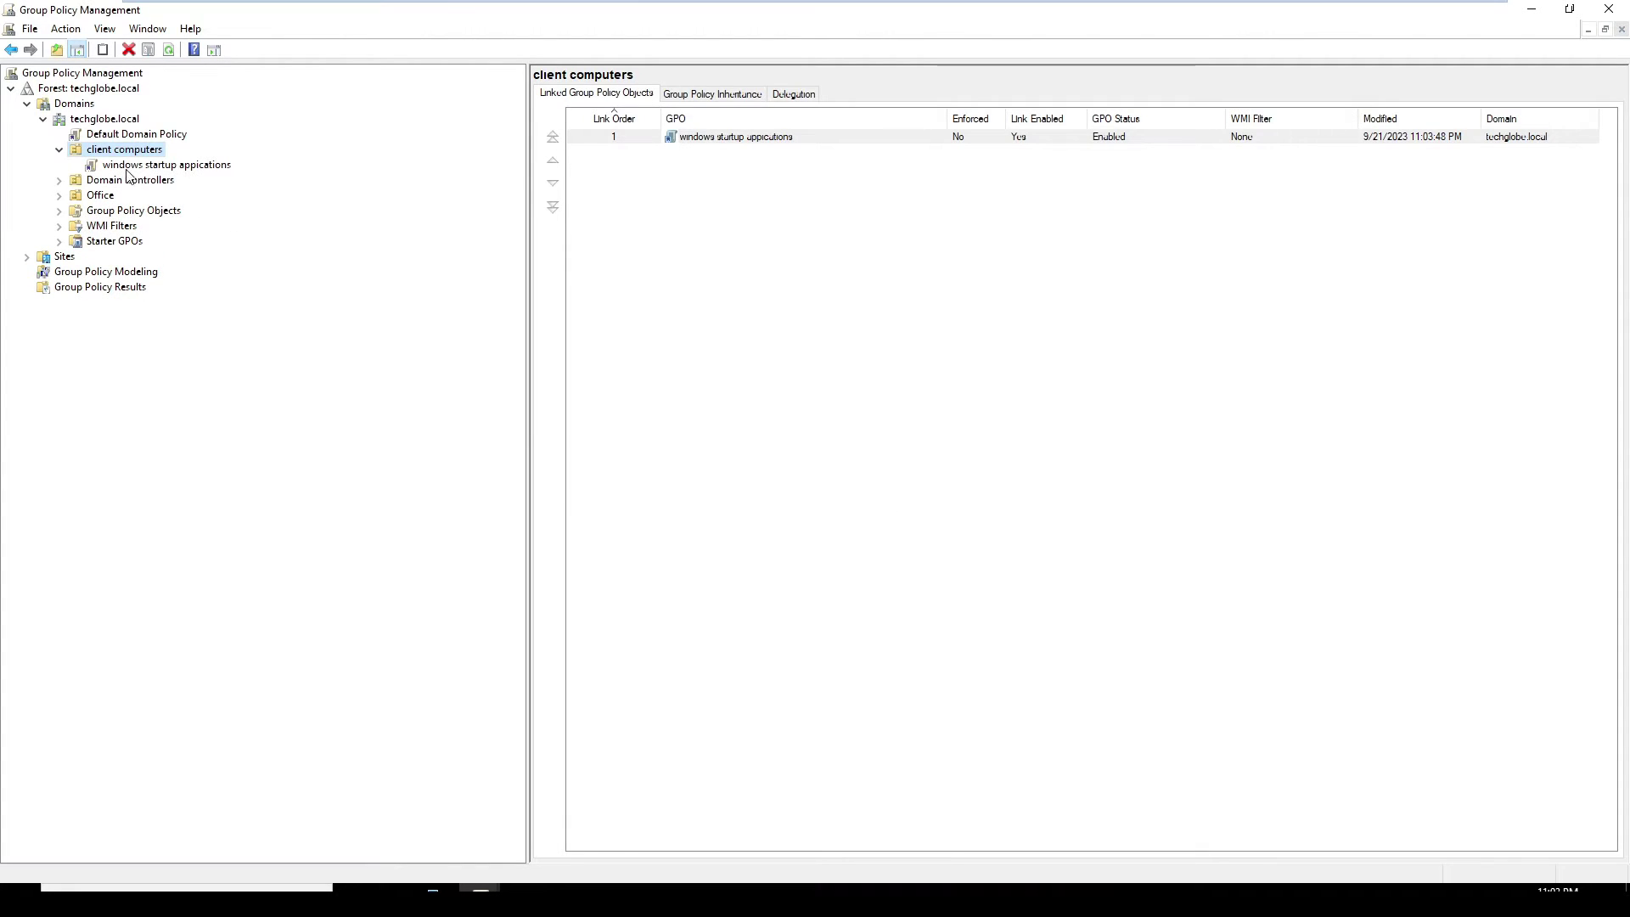
# Edit the new GPO, expand Computer Configuration Policies, and widen the tree pane
pyautogui.rightClick(120, 165)
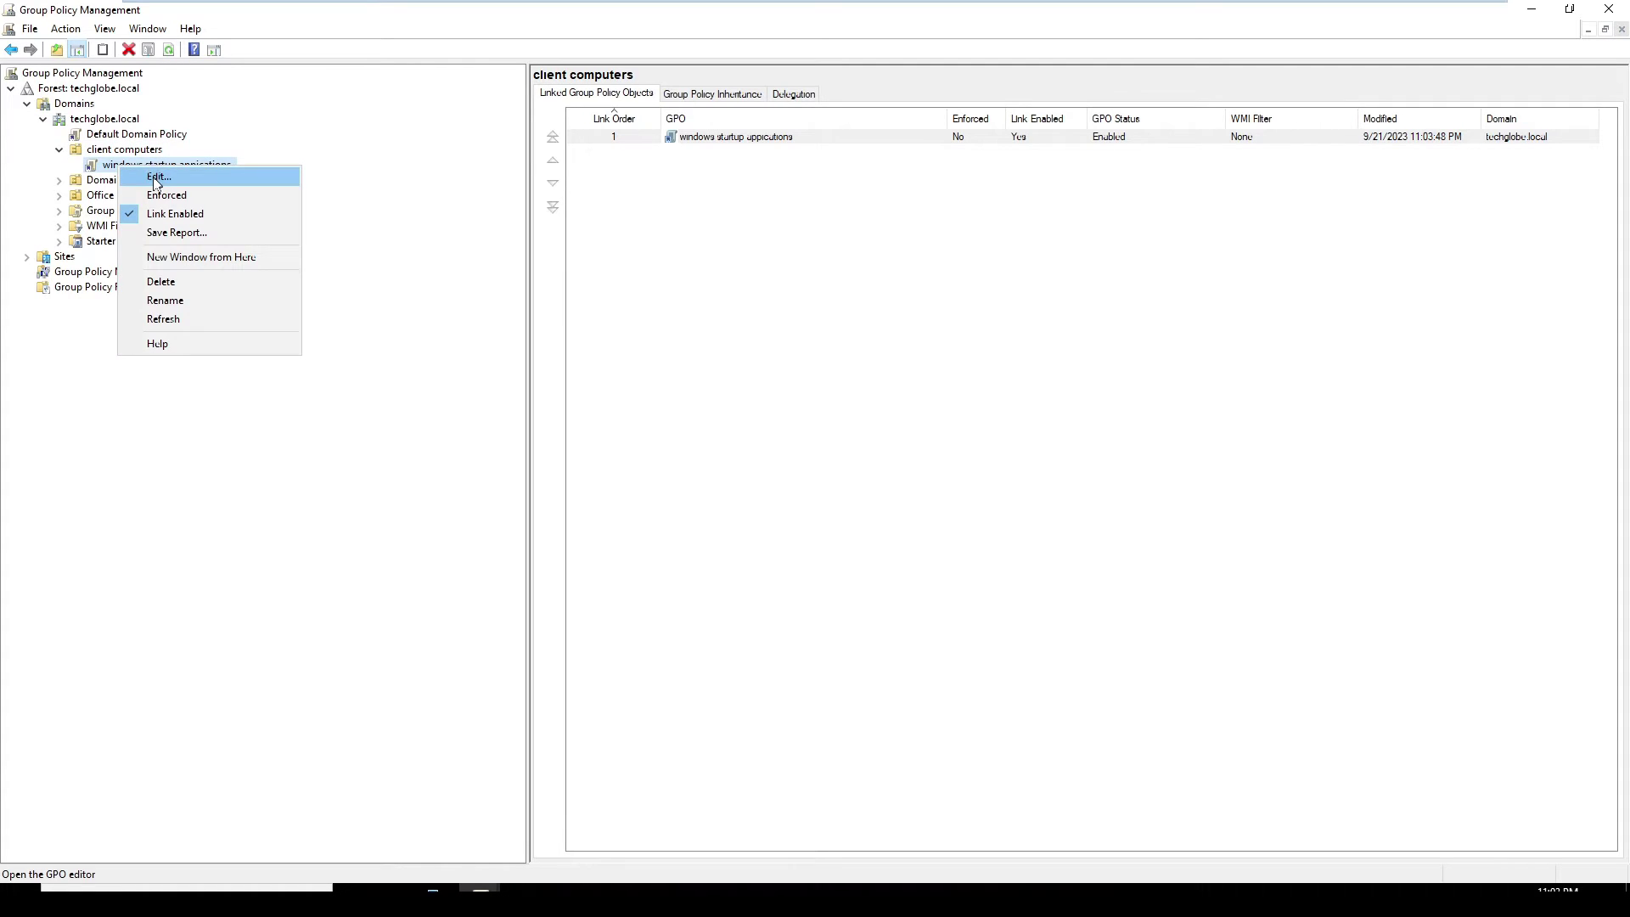
pyautogui.click(157, 180)
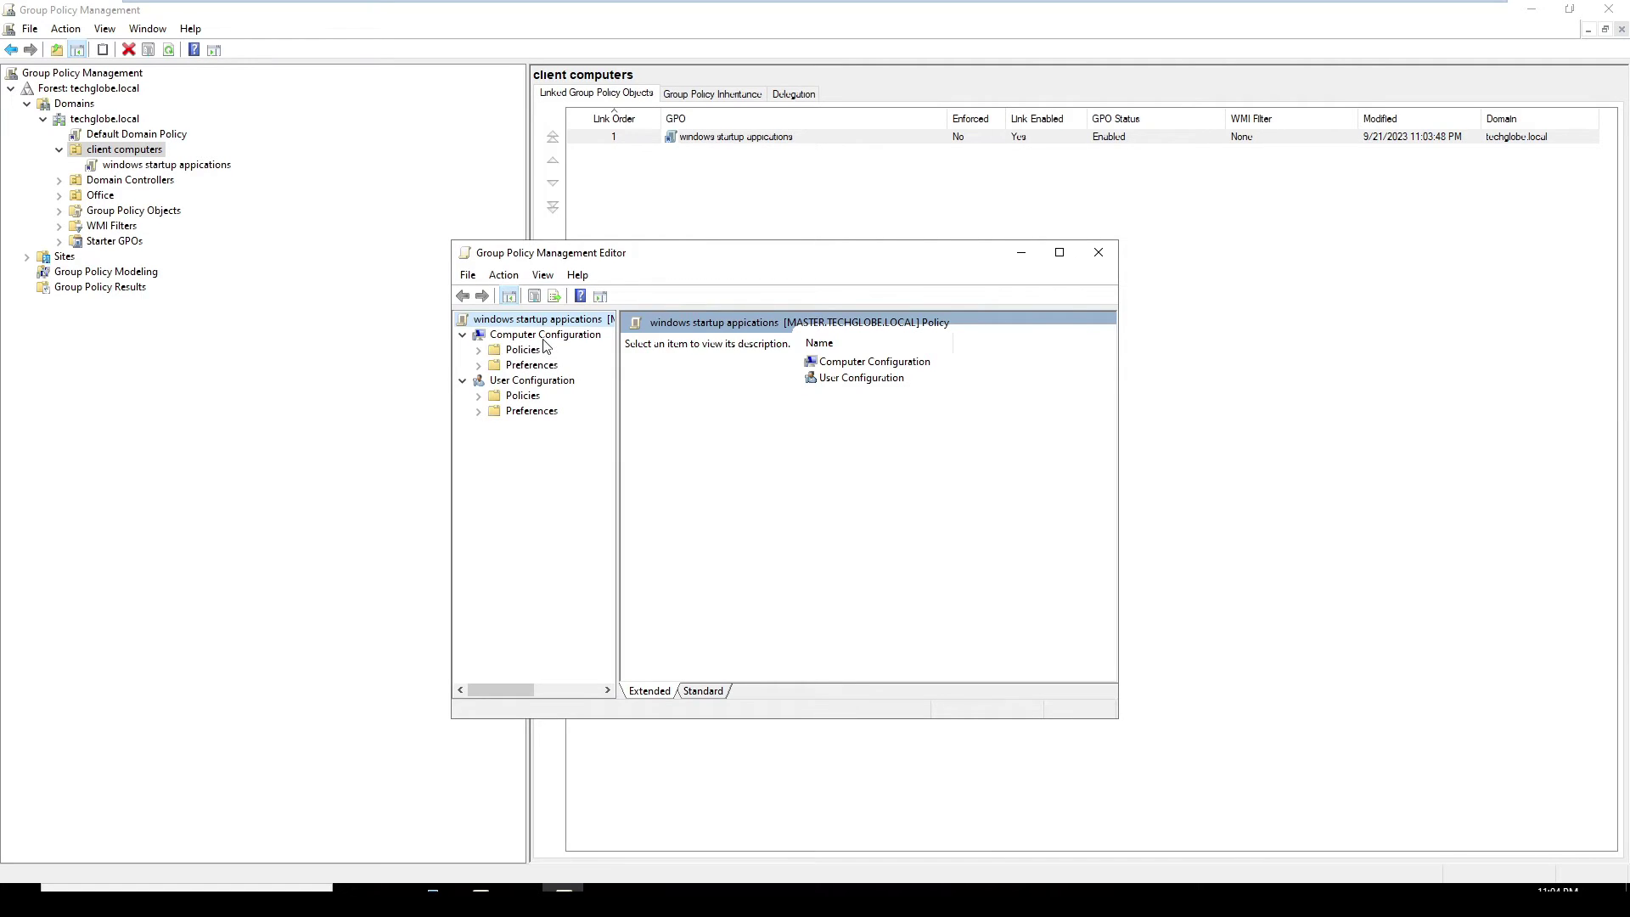
pyautogui.click(479, 351)
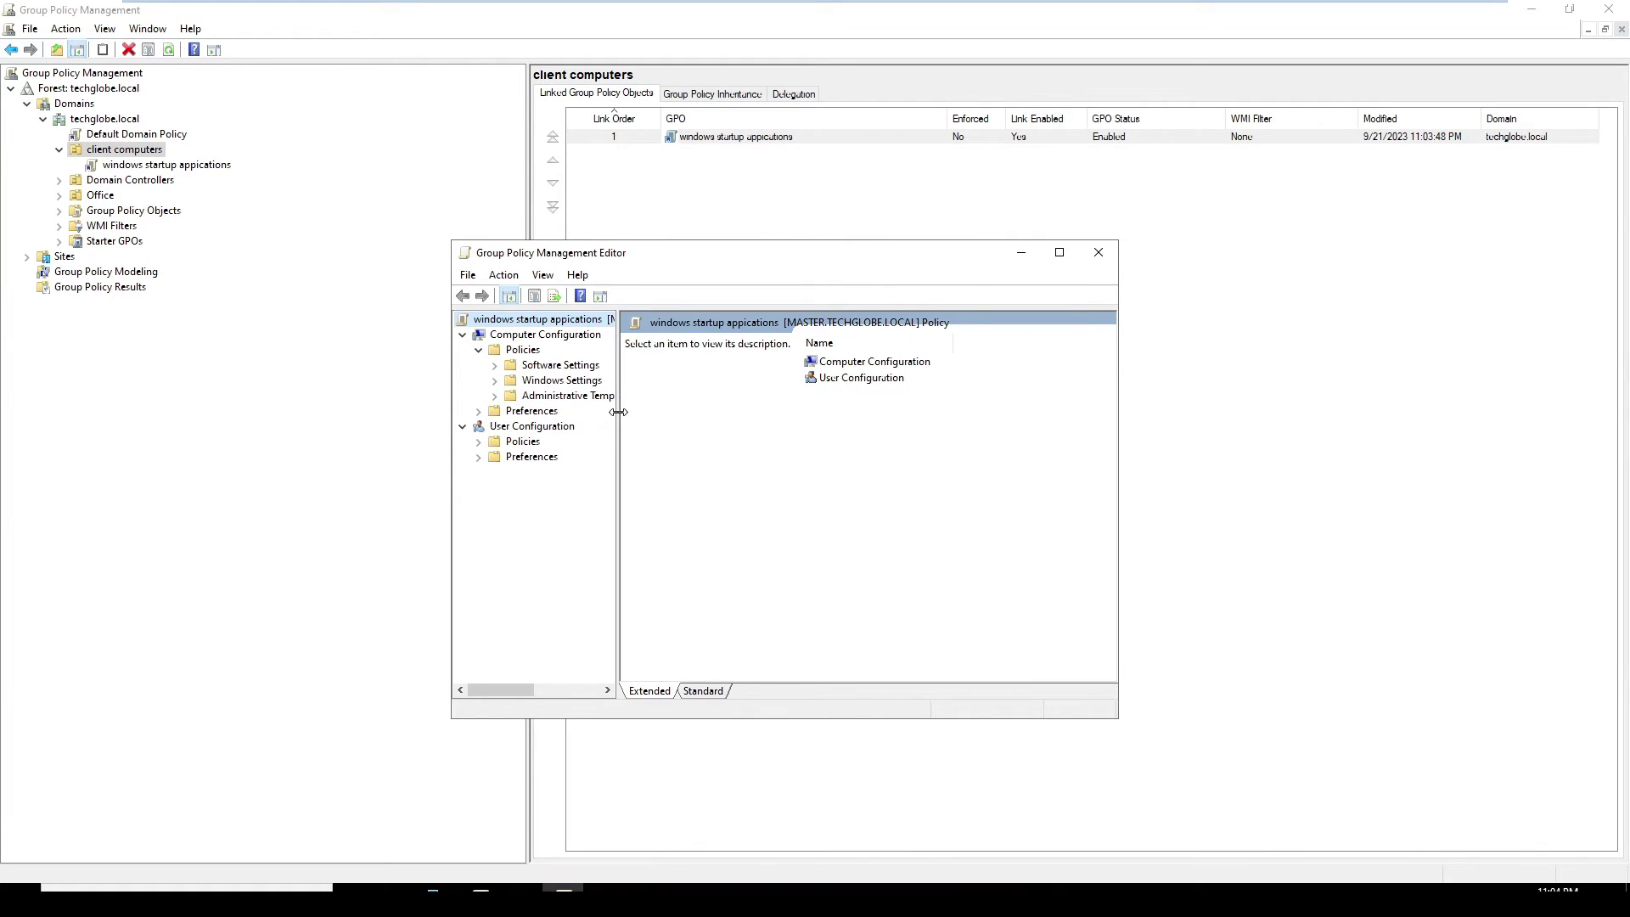
pyautogui.moveTo(619, 410); pyautogui.dragTo(769, 428)
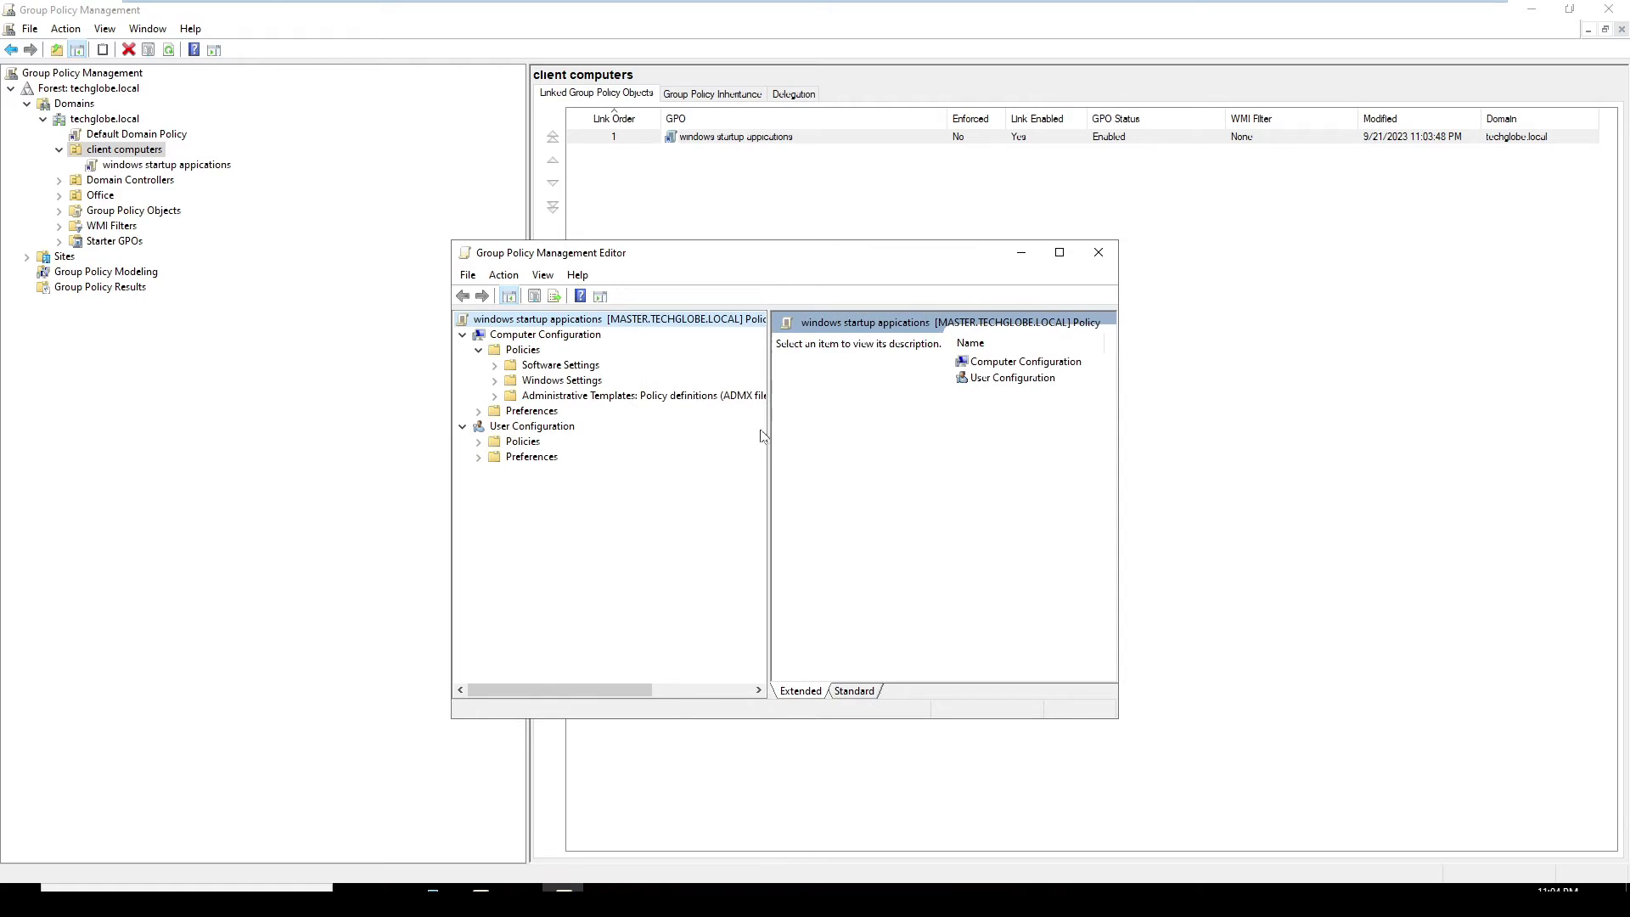
# Expand Administrative Templates > System, select Logon, and maximize the editor
pyautogui.click(495, 396)
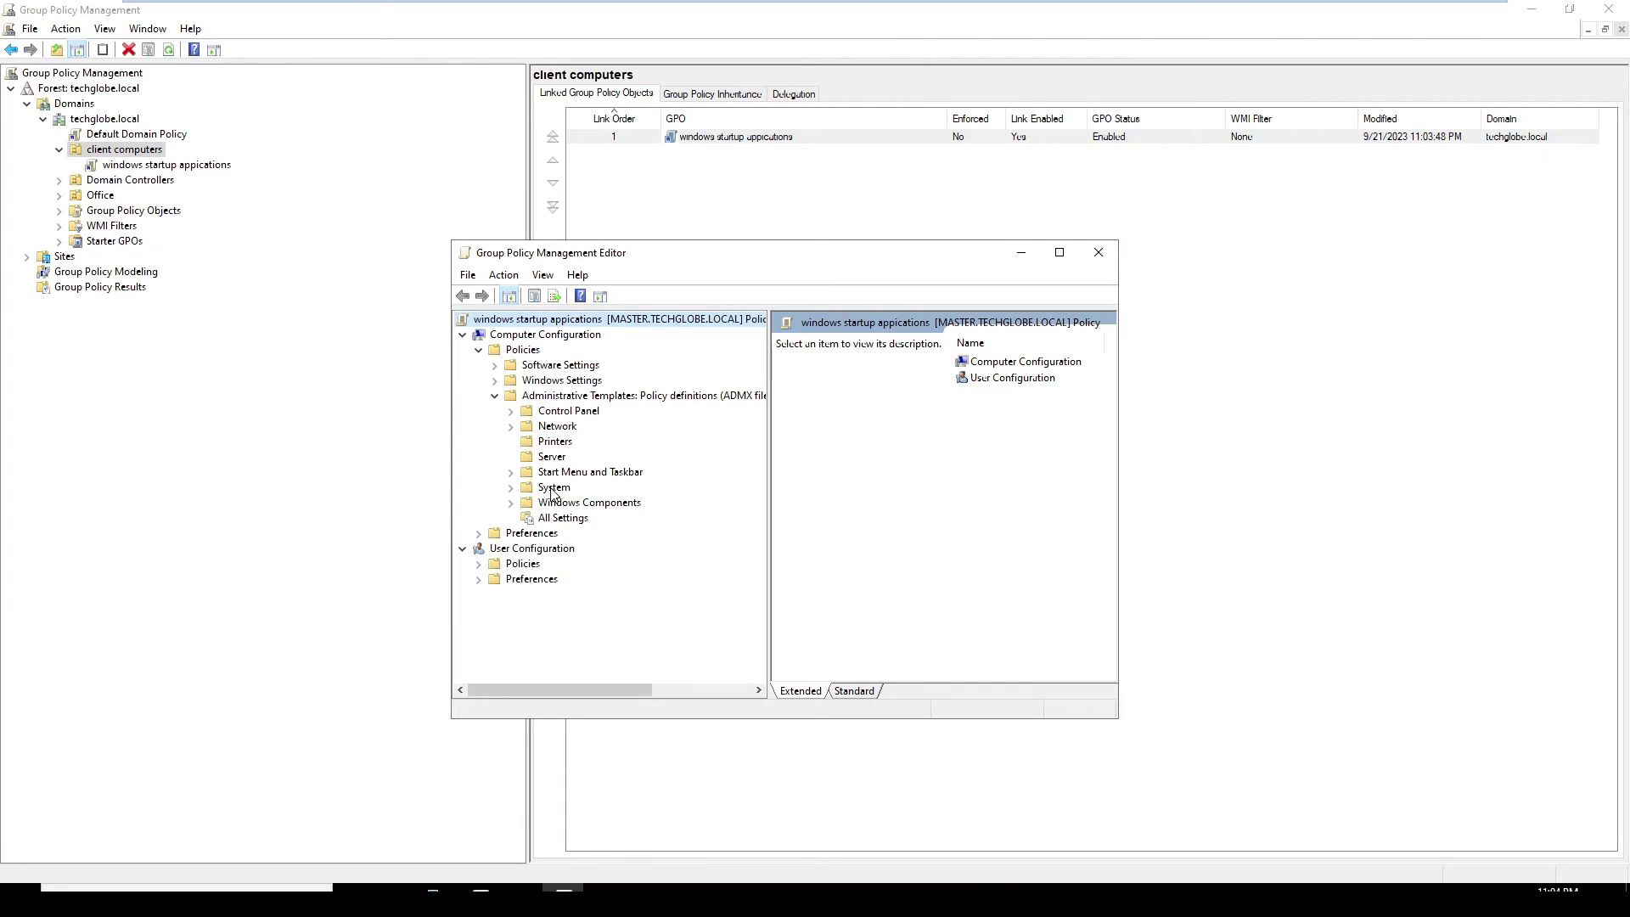
pyautogui.click(512, 489)
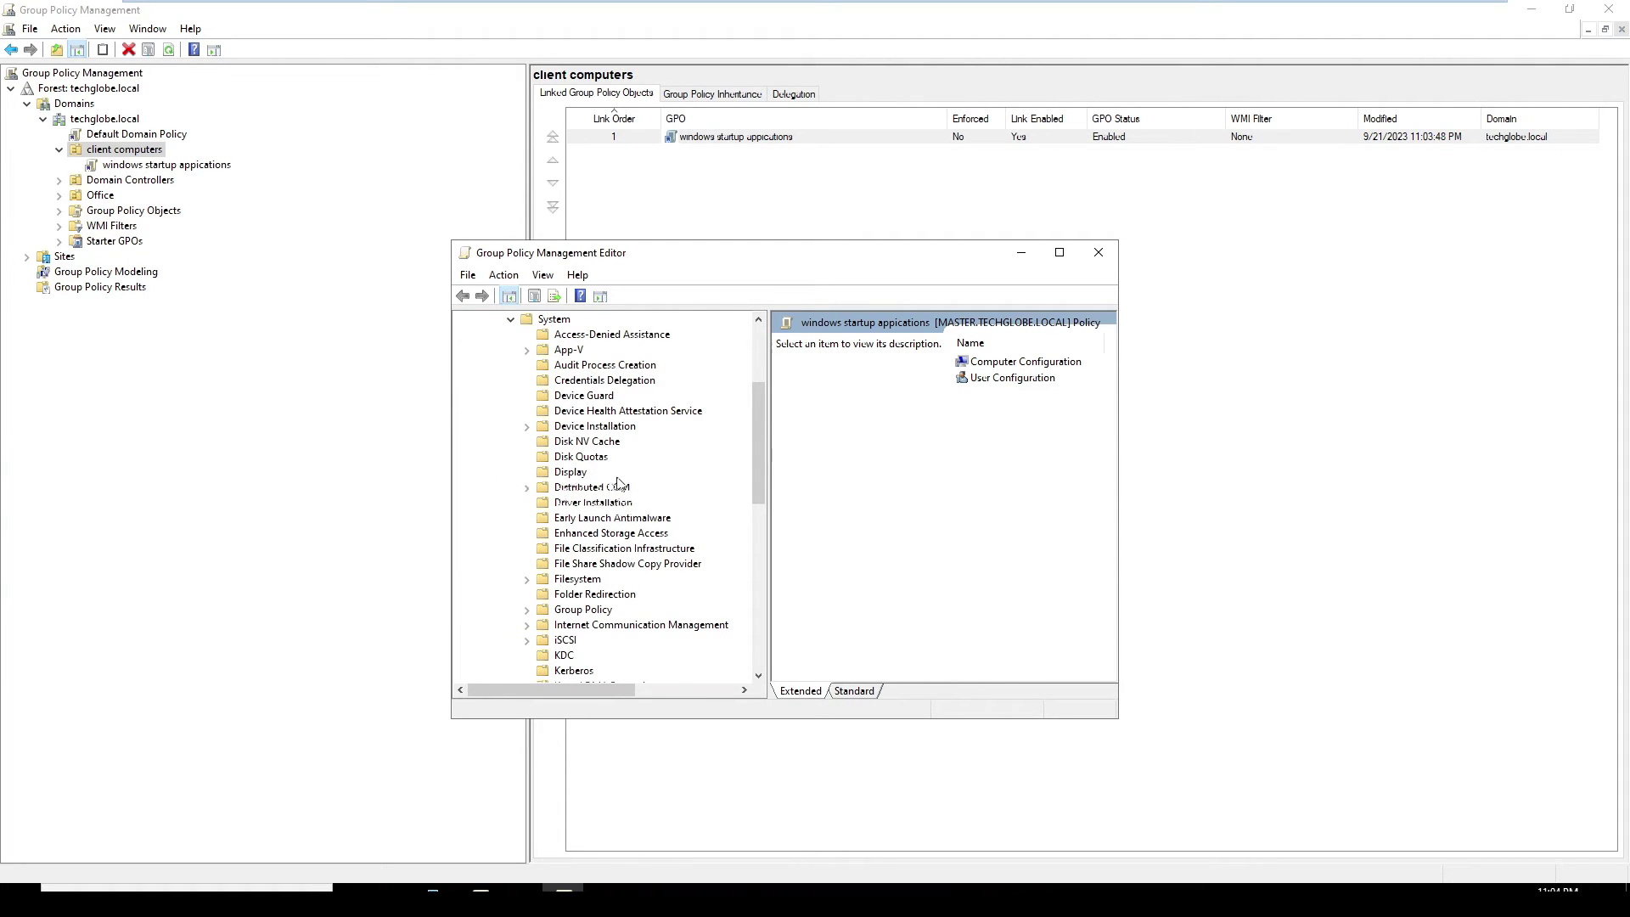
pyautogui.scroll(-4, 618, 484)
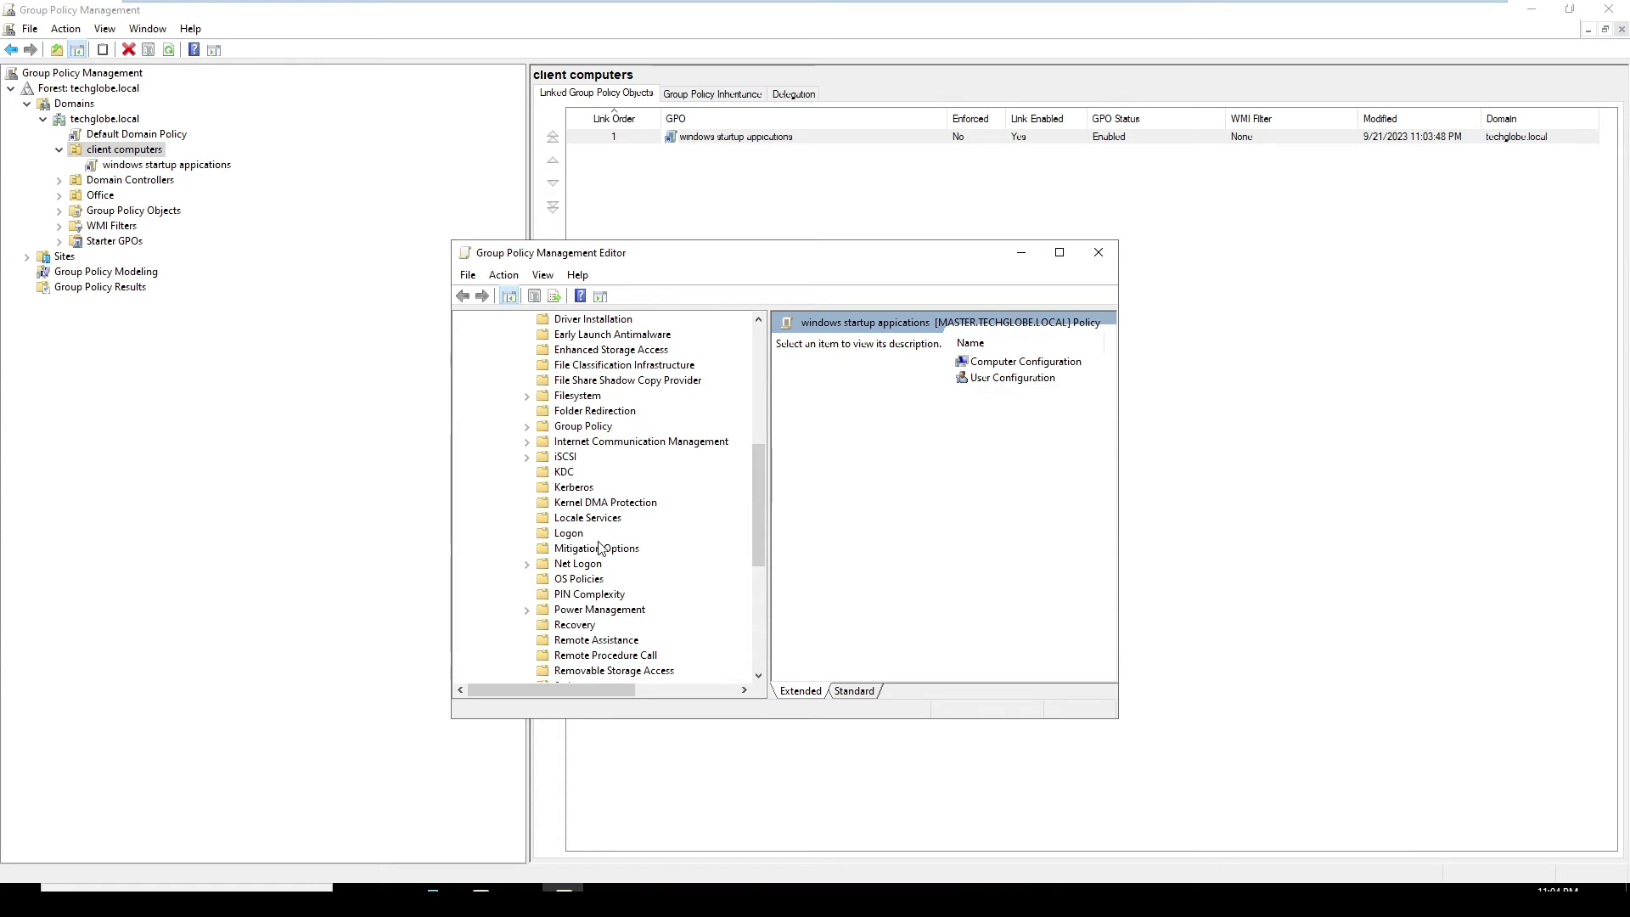
pyautogui.click(563, 535)
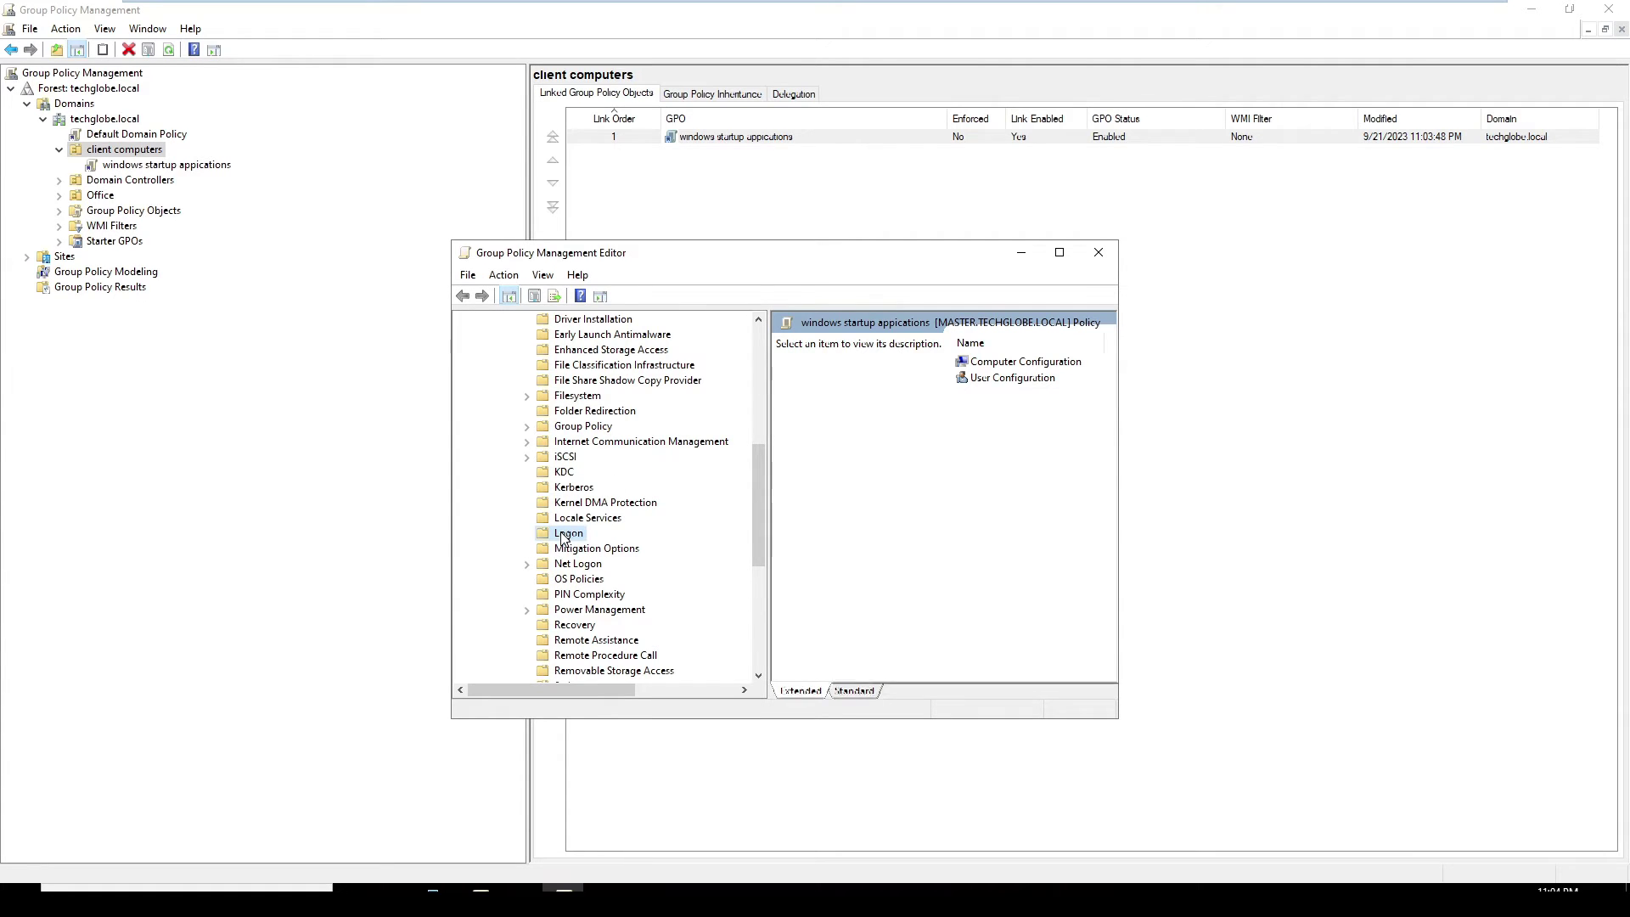
pyautogui.click(1059, 254)
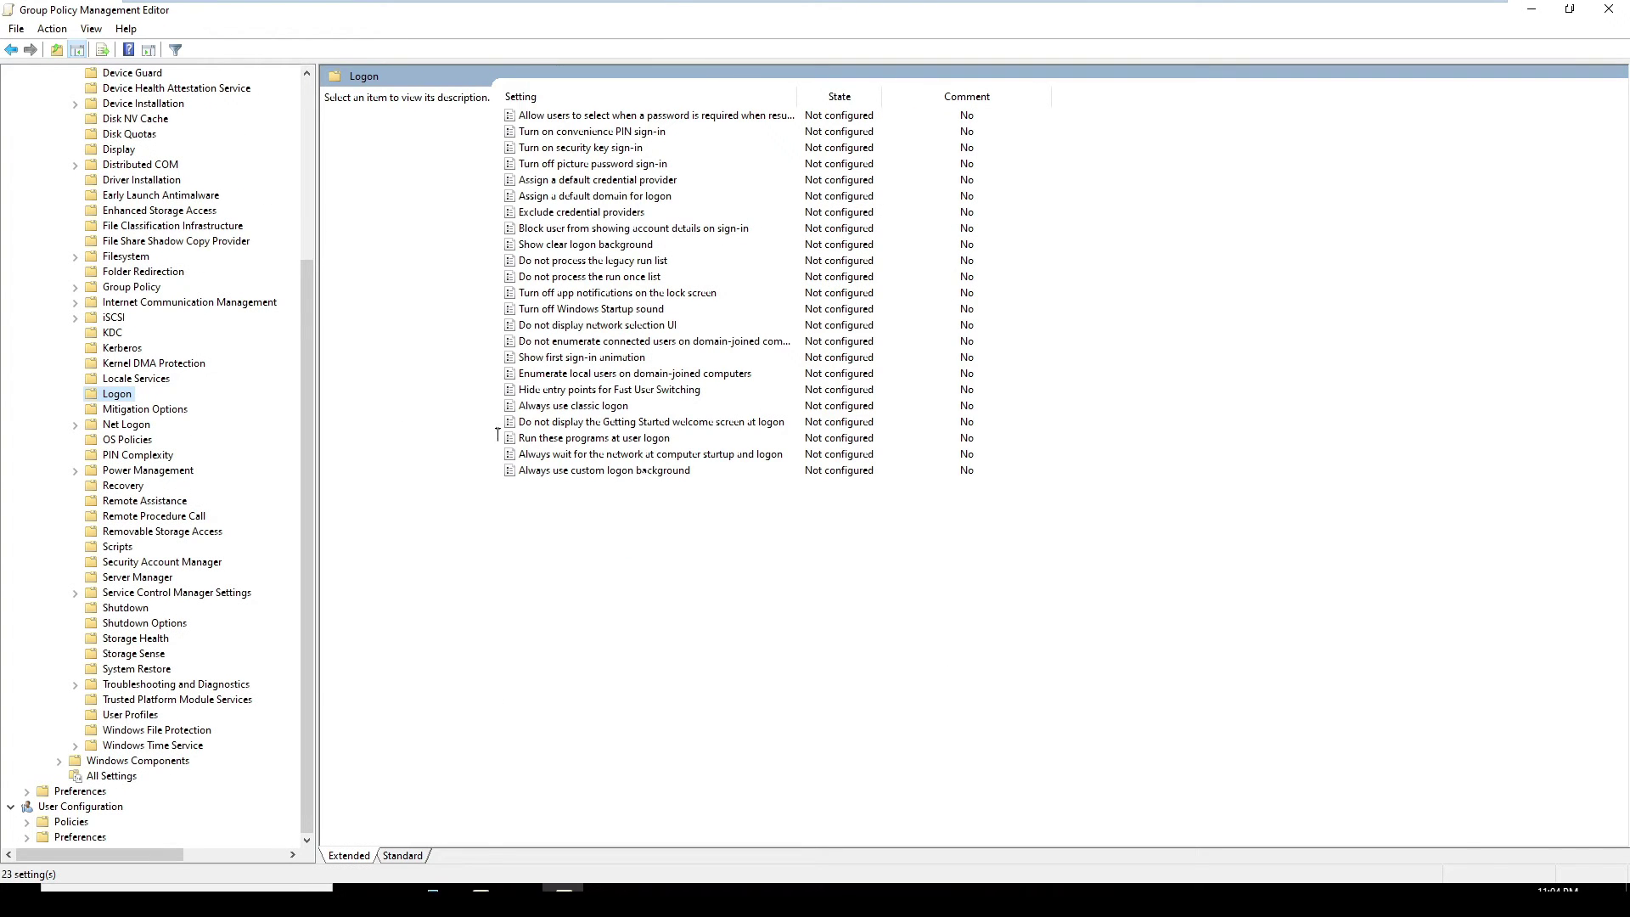
# Enable 'Run these programs at user logon' and begin entering calc.exe in its item list
pyautogui.click(540, 440)
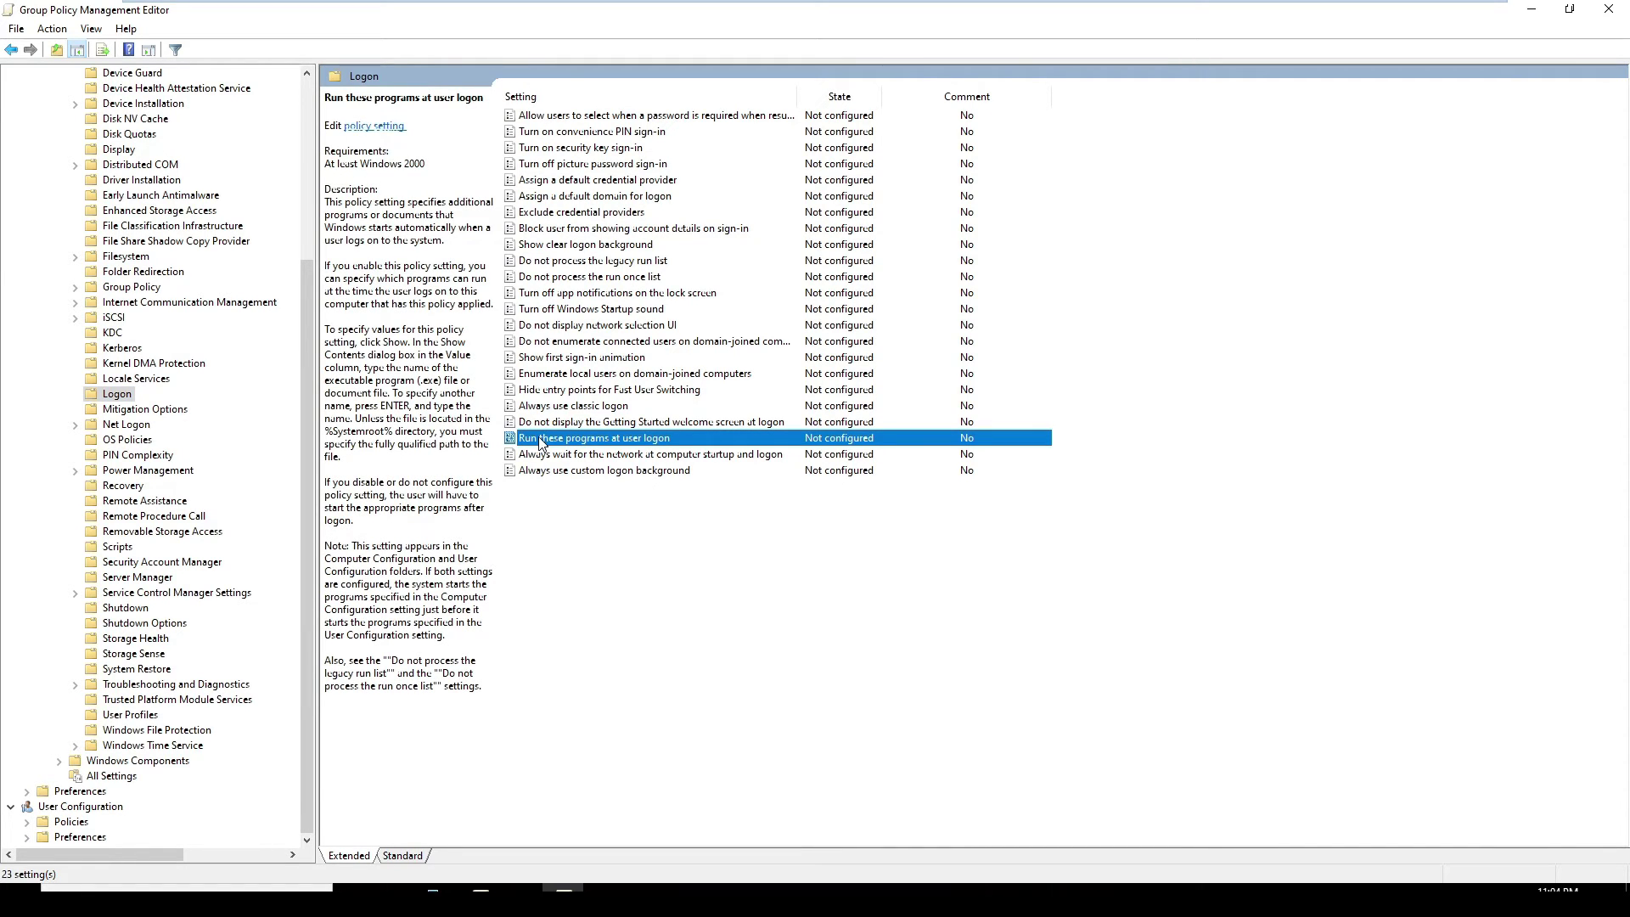
pyautogui.doubleClick(540, 440)
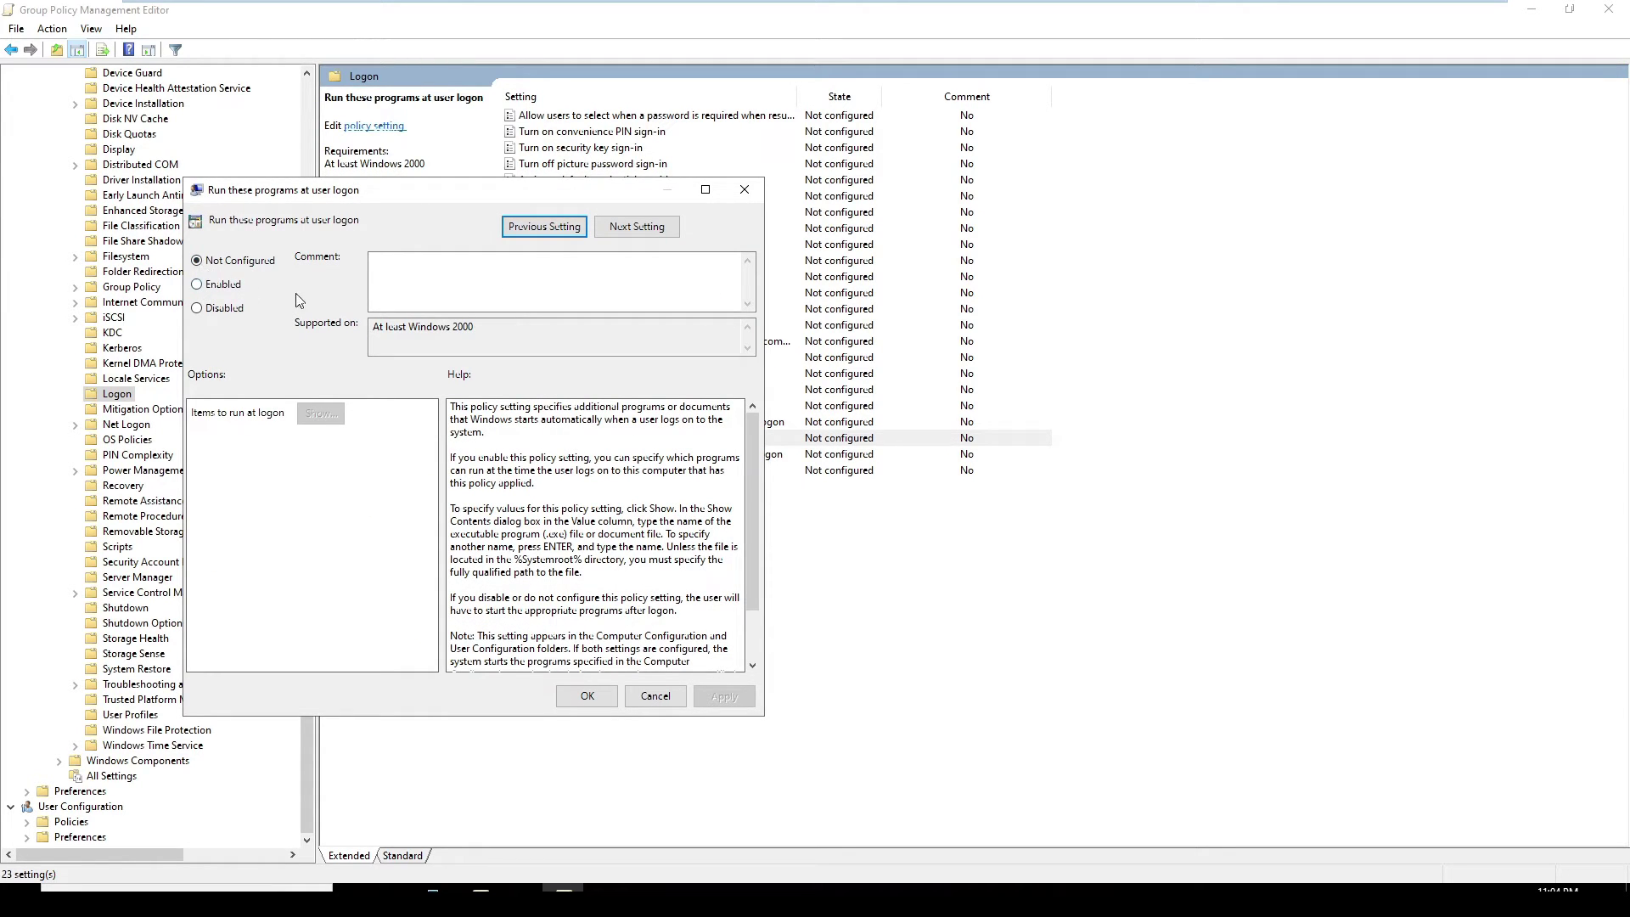
pyautogui.click(198, 285)
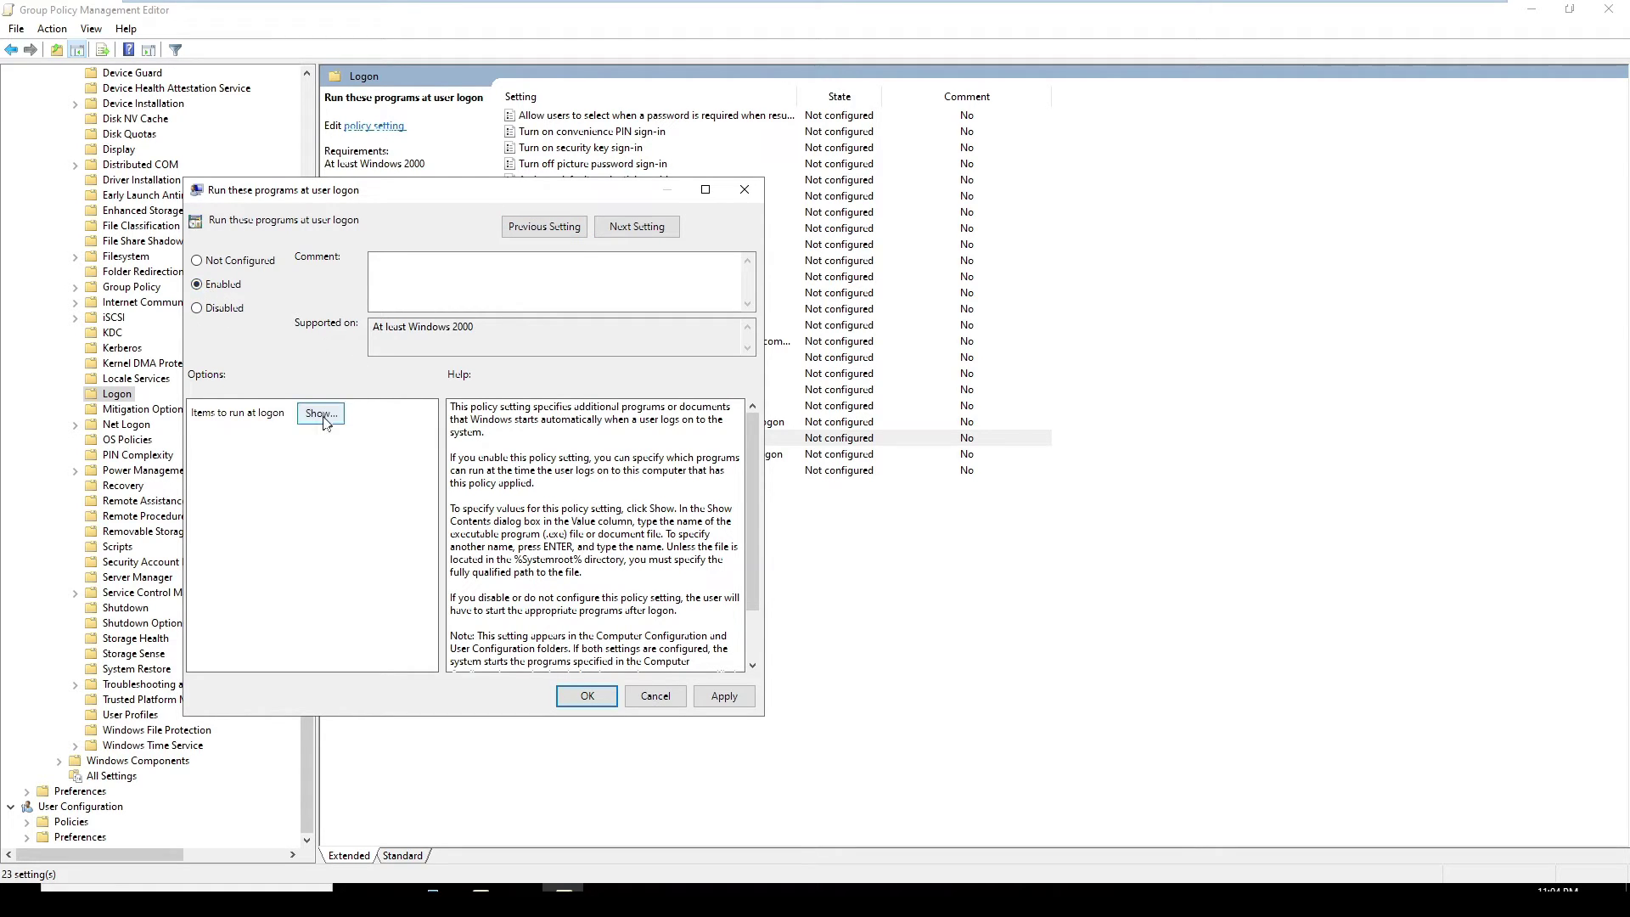
pyautogui.click(323, 417)
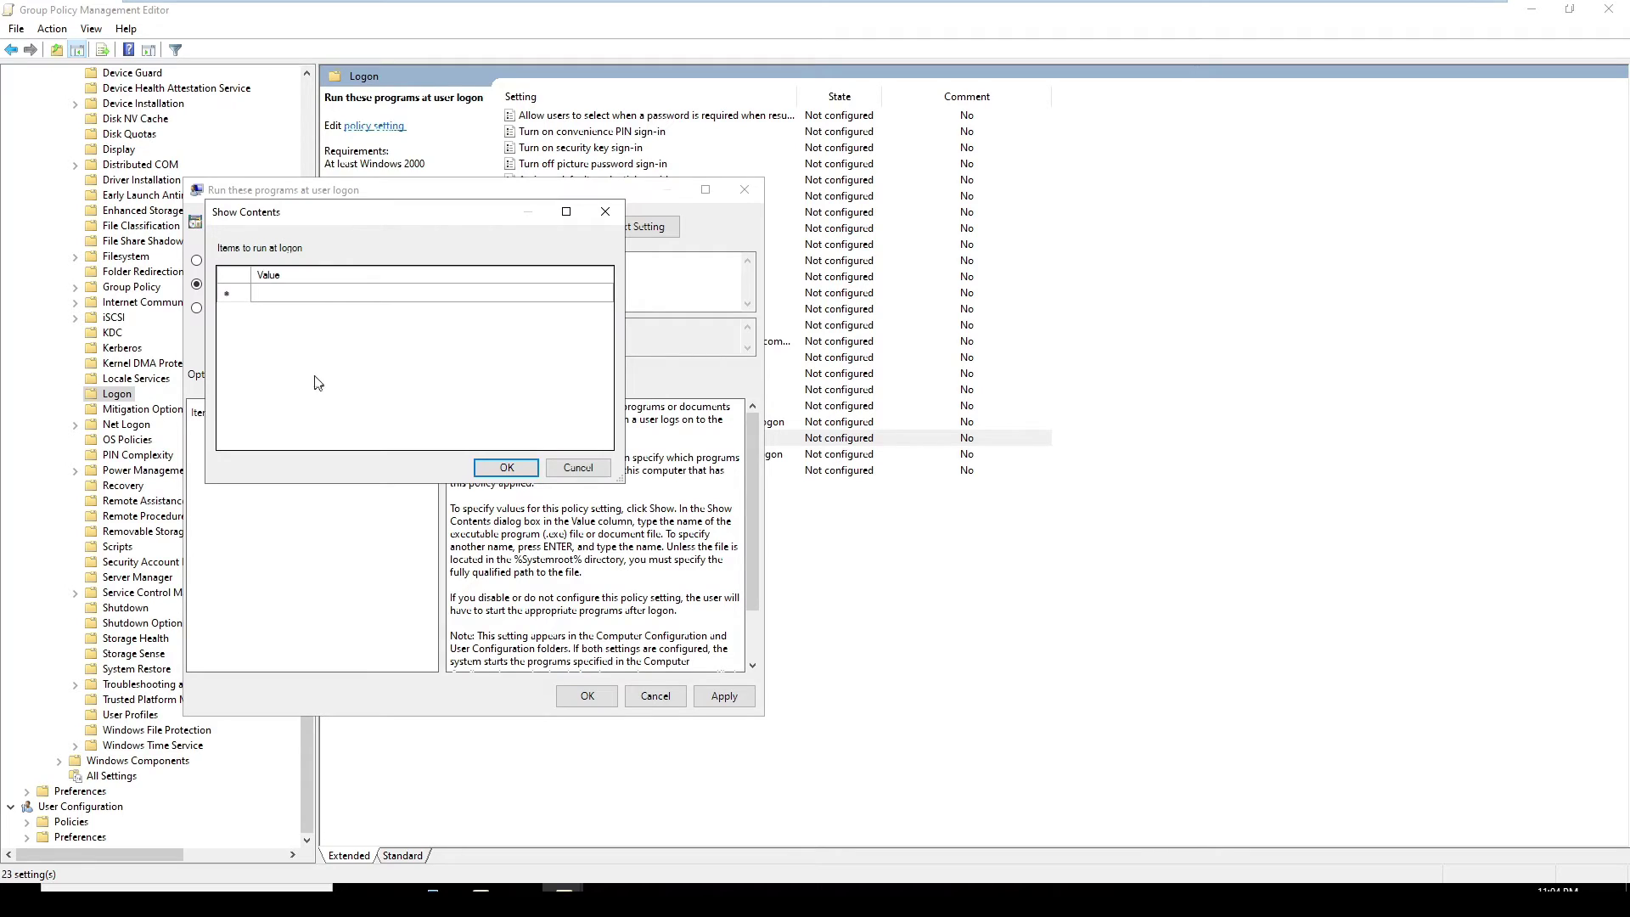
pyautogui.click(316, 299)
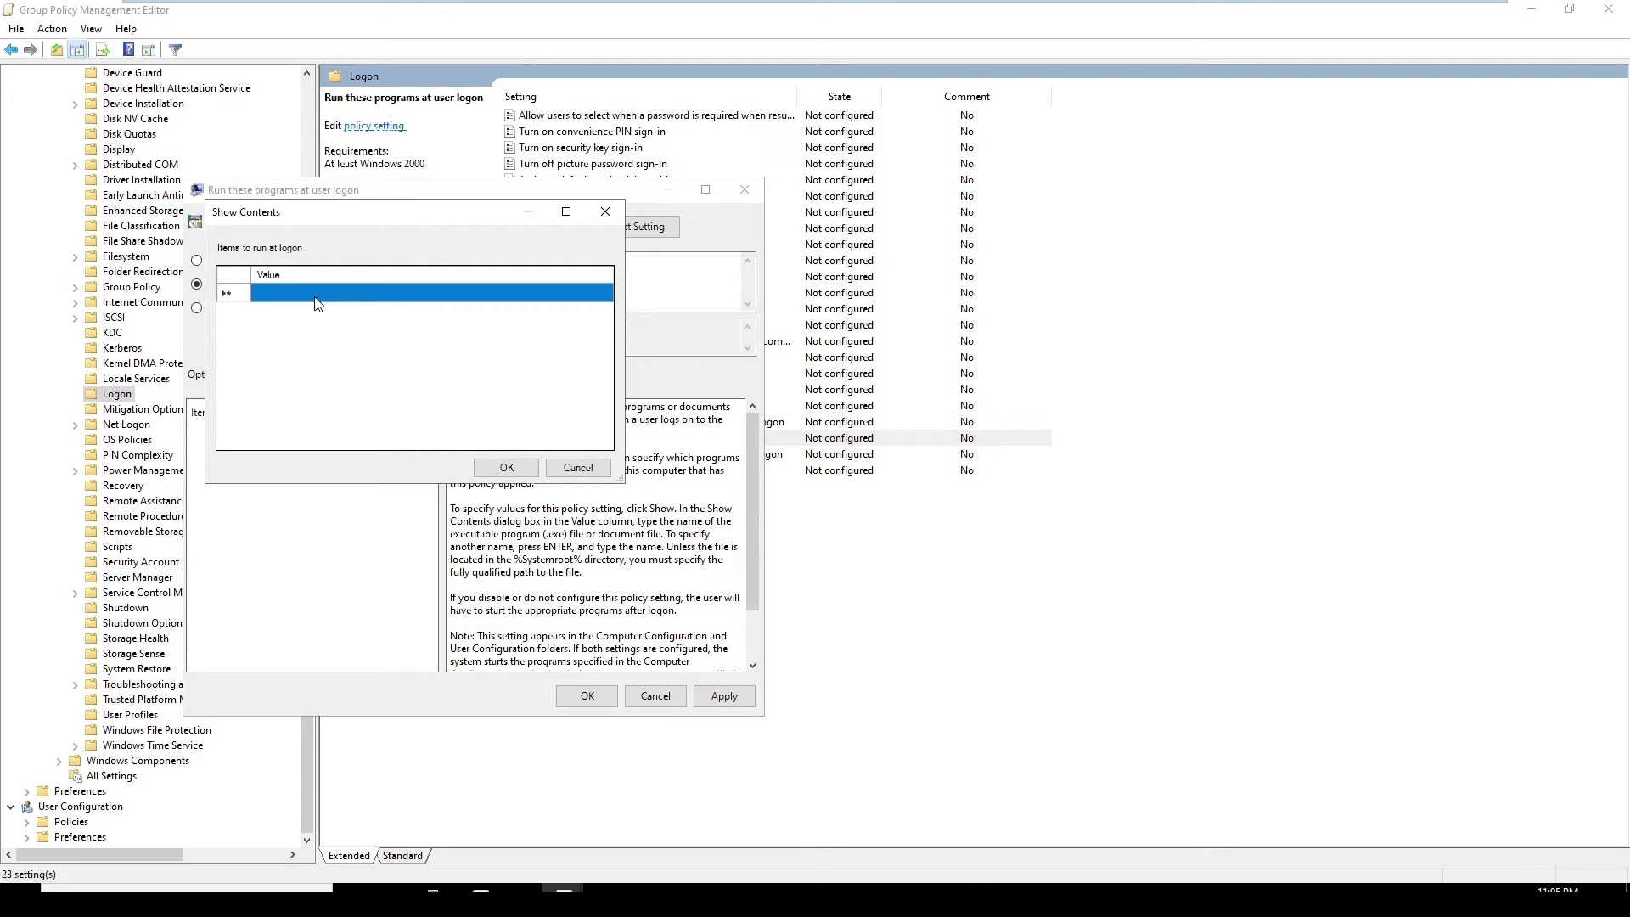
pyautogui.click(316, 293)
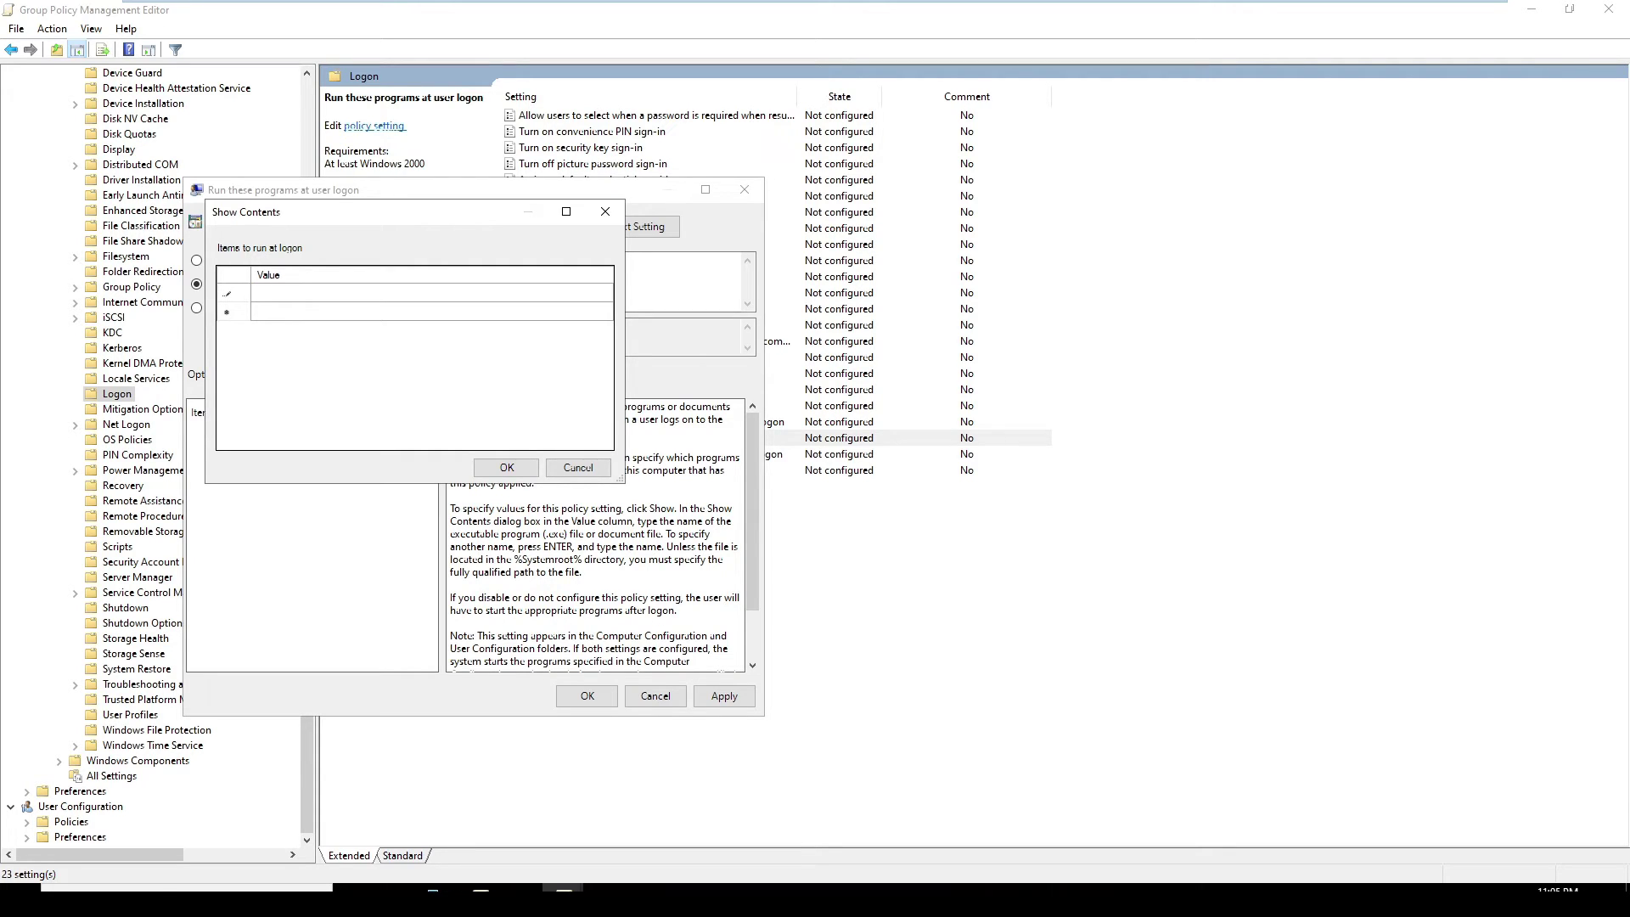
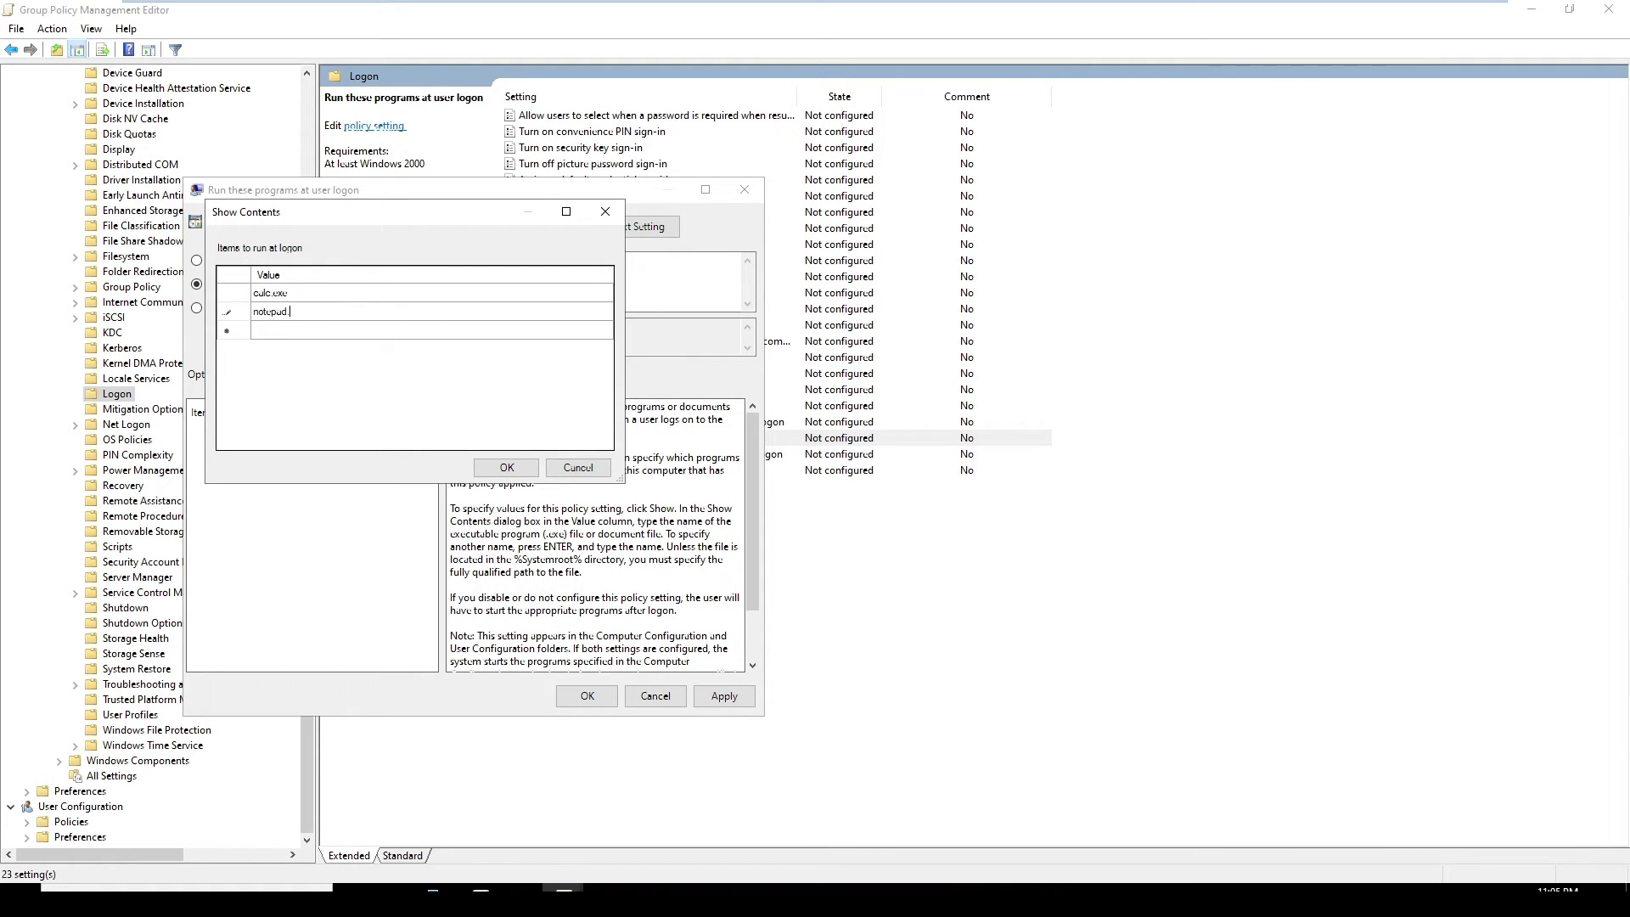
# Finish entering notepad.exe as the second logon program, below calc.exe
pyautogui.write('.exe')
pyautogui.press('super')
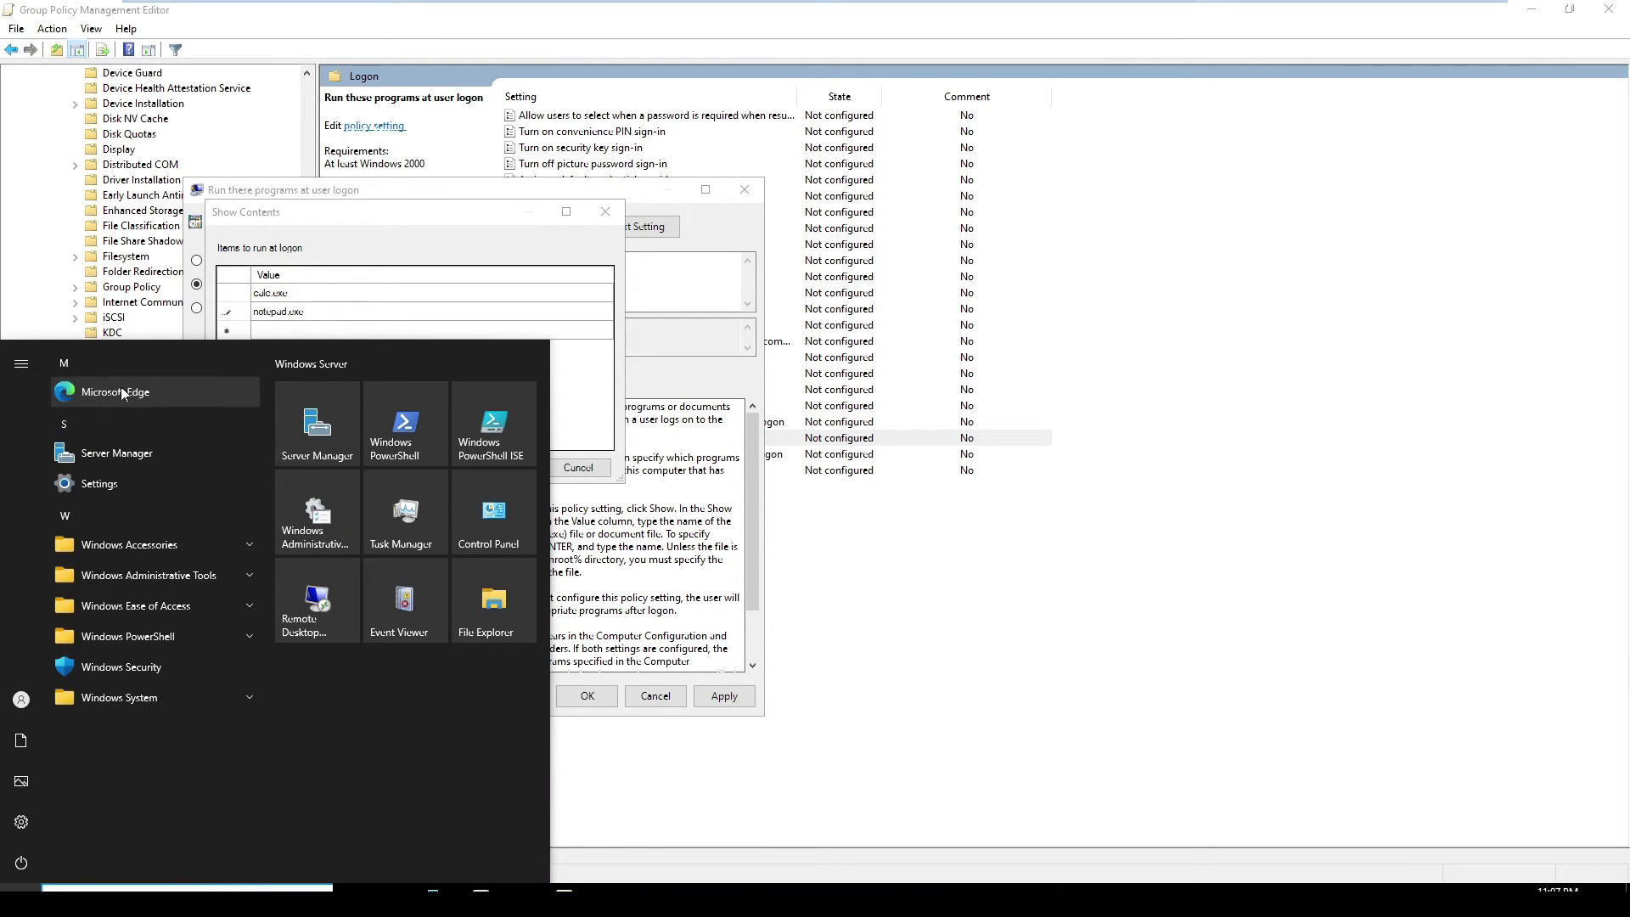
# Open the Microsoft Edge shortcut's file location from the Start menu's More options
pyautogui.rightClick(113, 390)
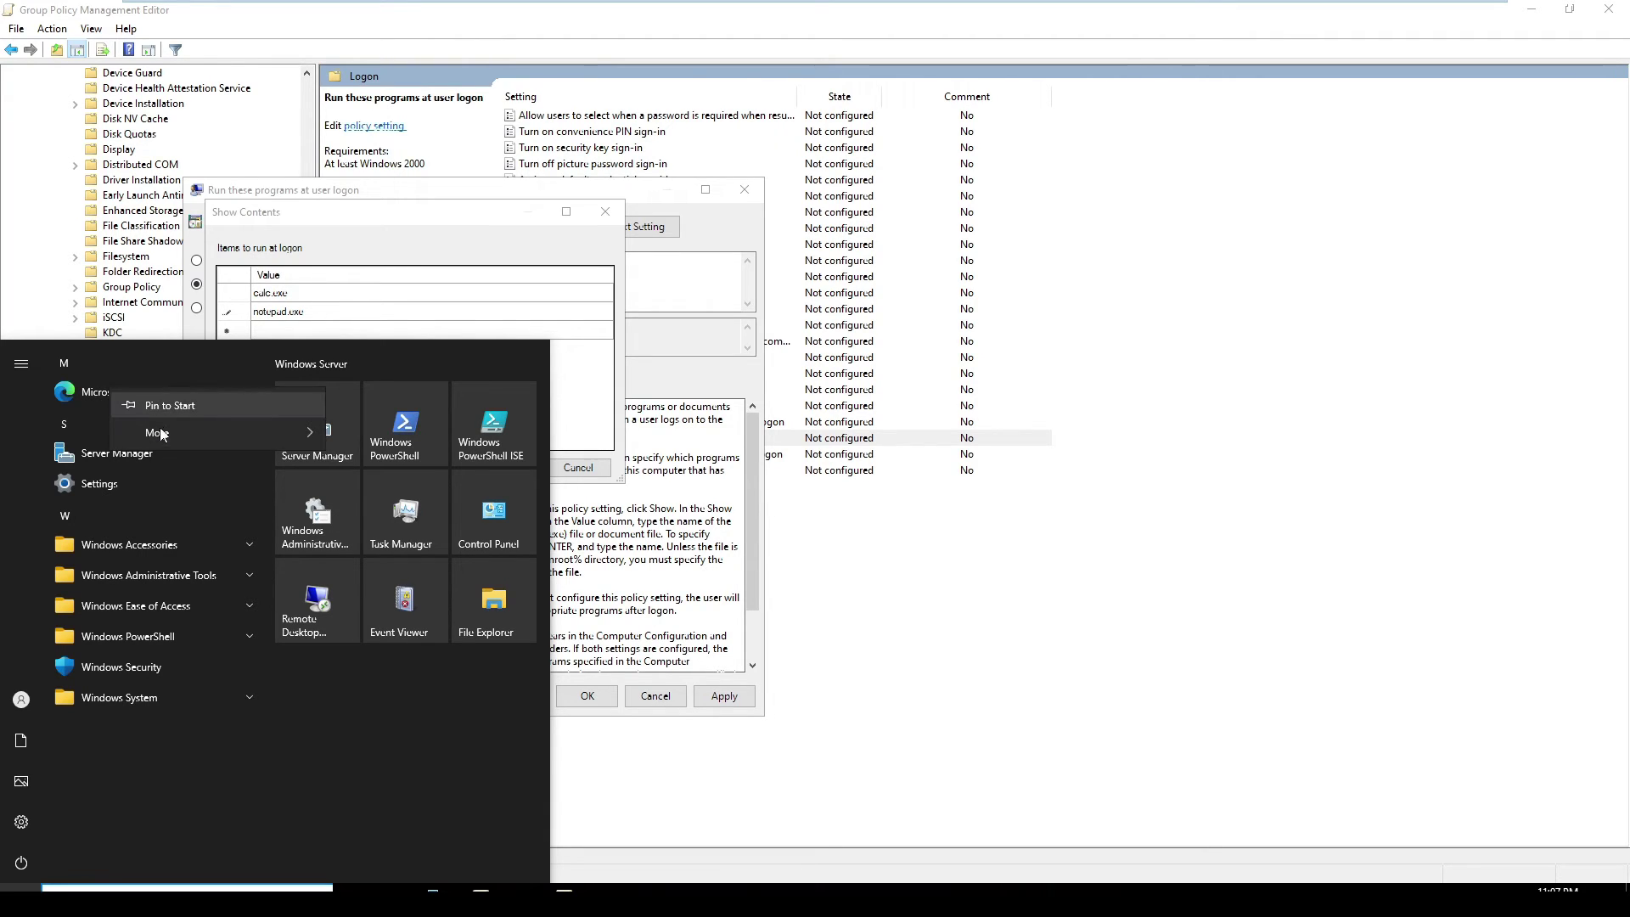
pyautogui.moveTo(165, 438)
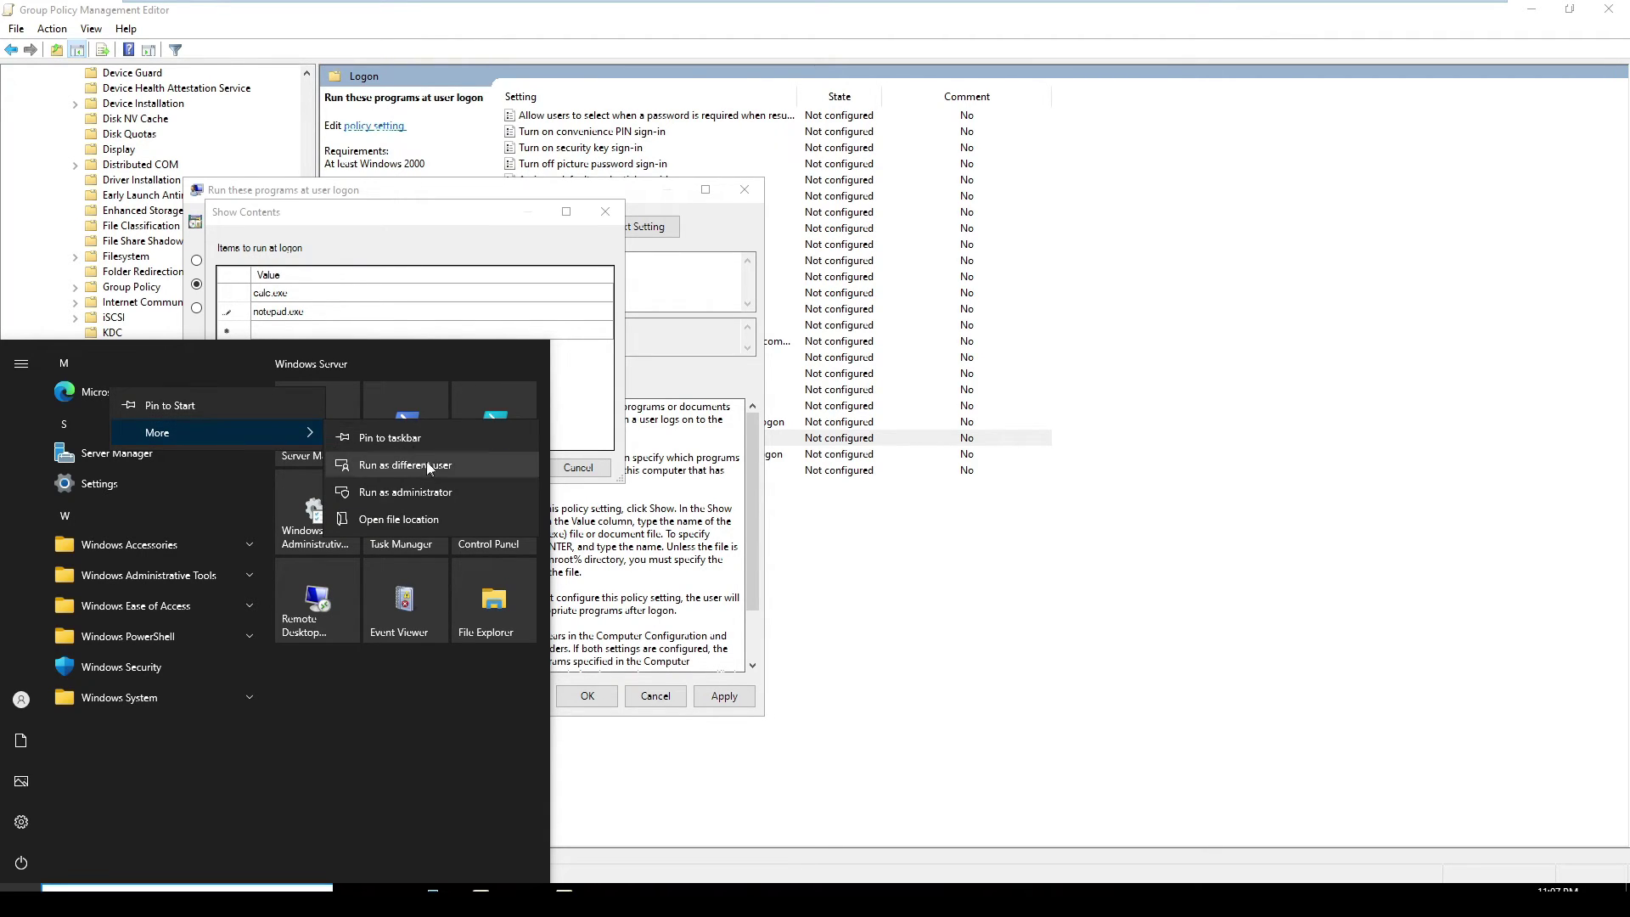
pyautogui.click(382, 524)
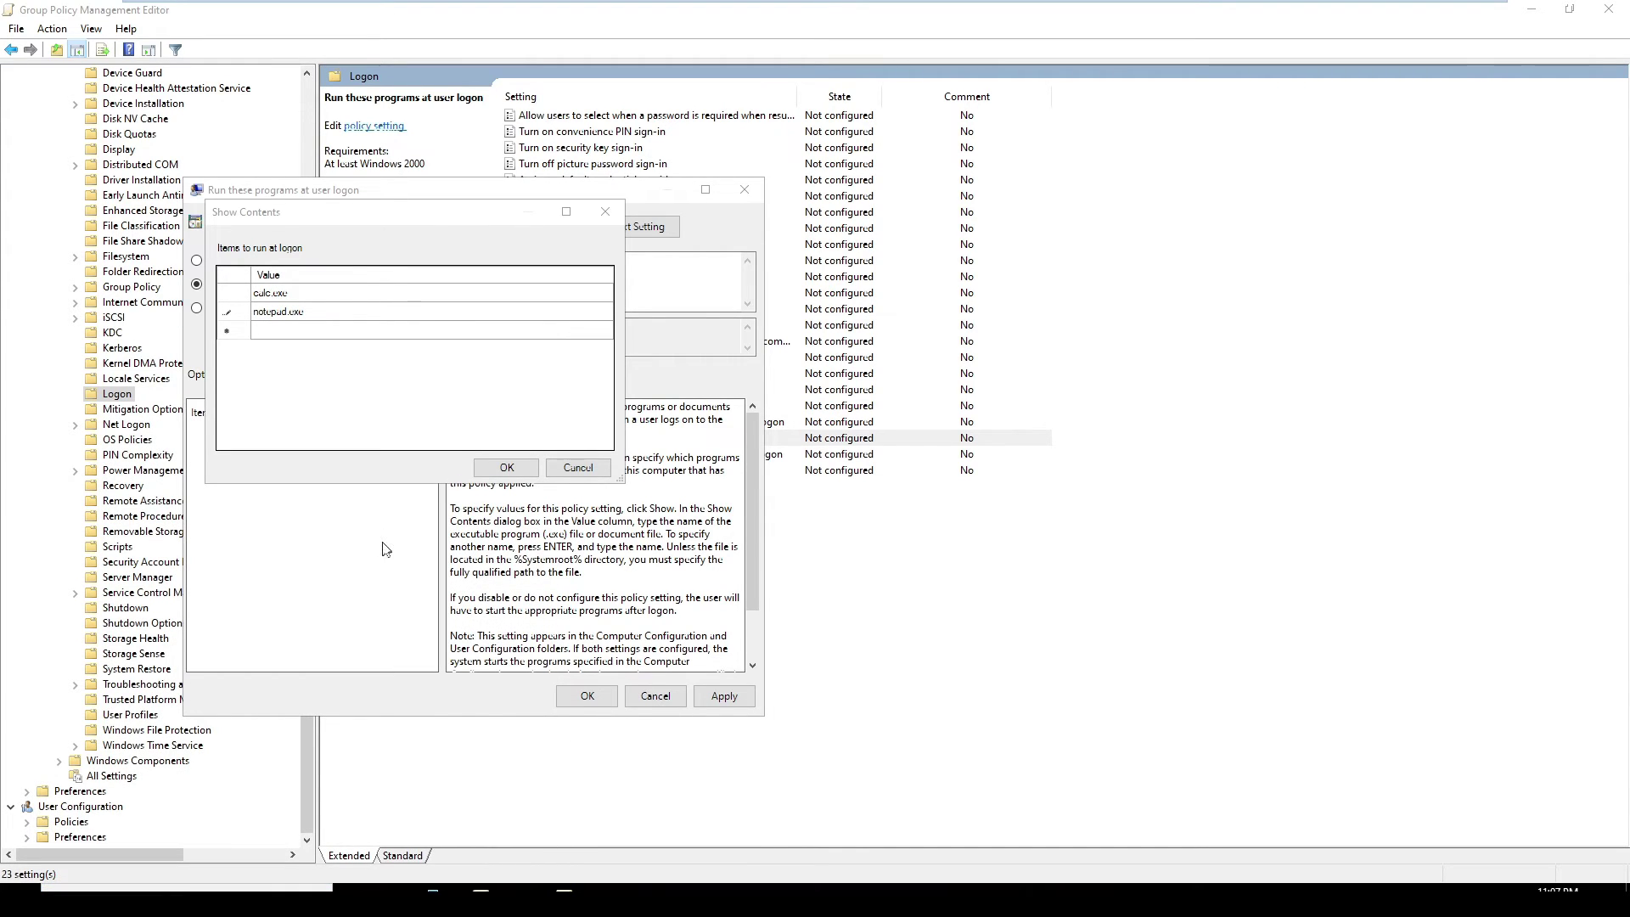
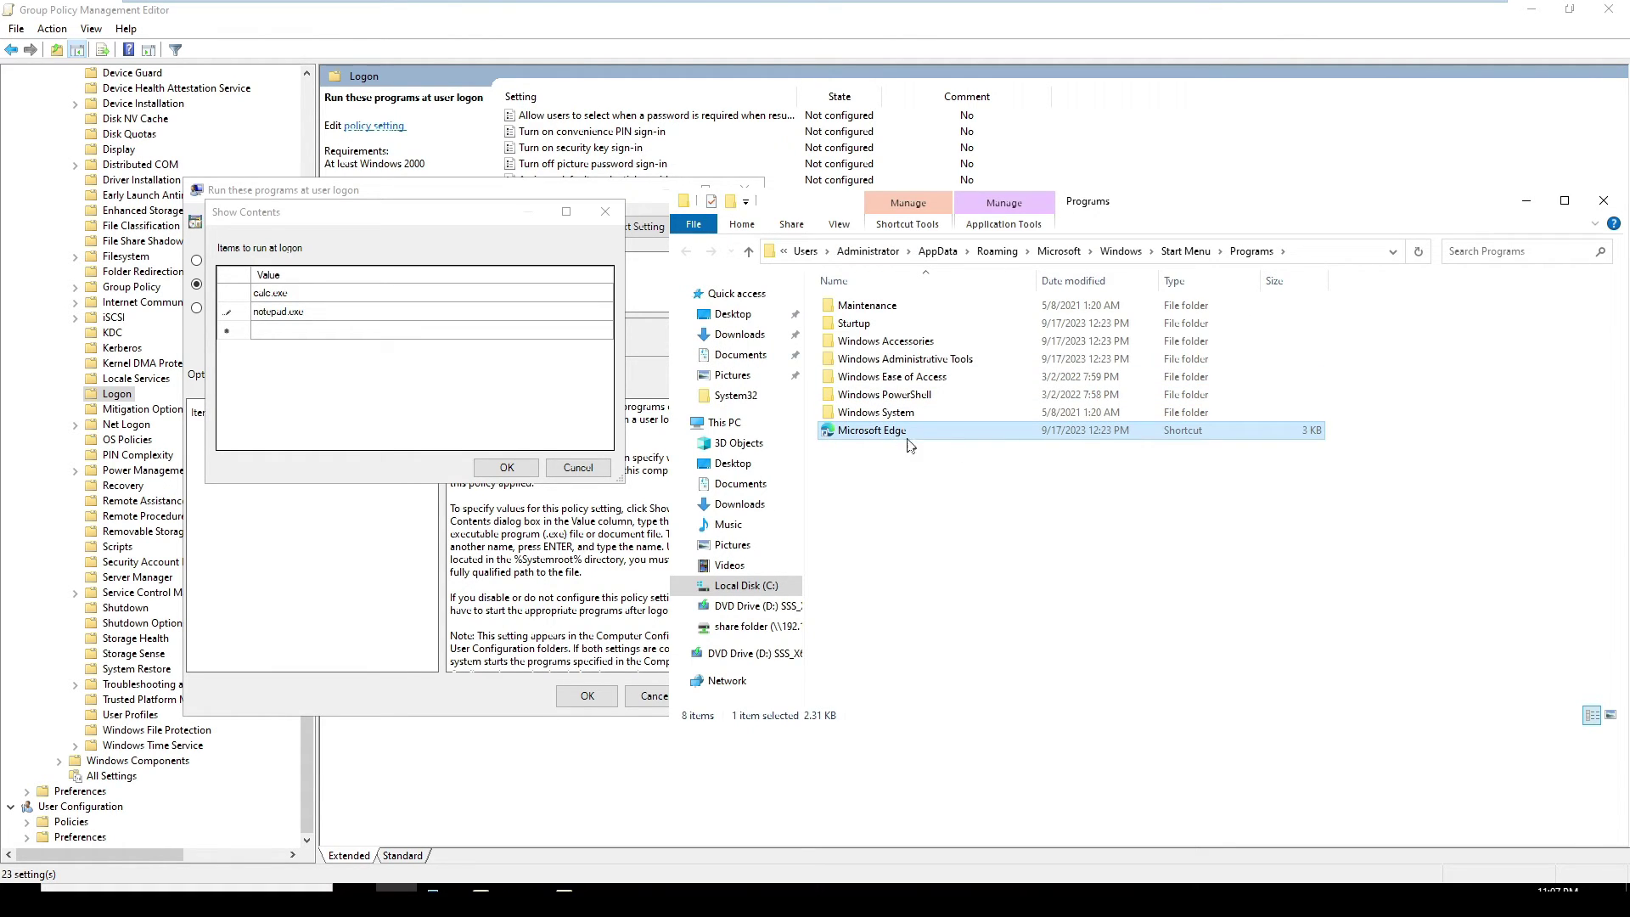
# Open the Properties of the Microsoft Edge shortcut in Programs to reveal its msedge.exe target path
pyautogui.rightClick(889, 435)
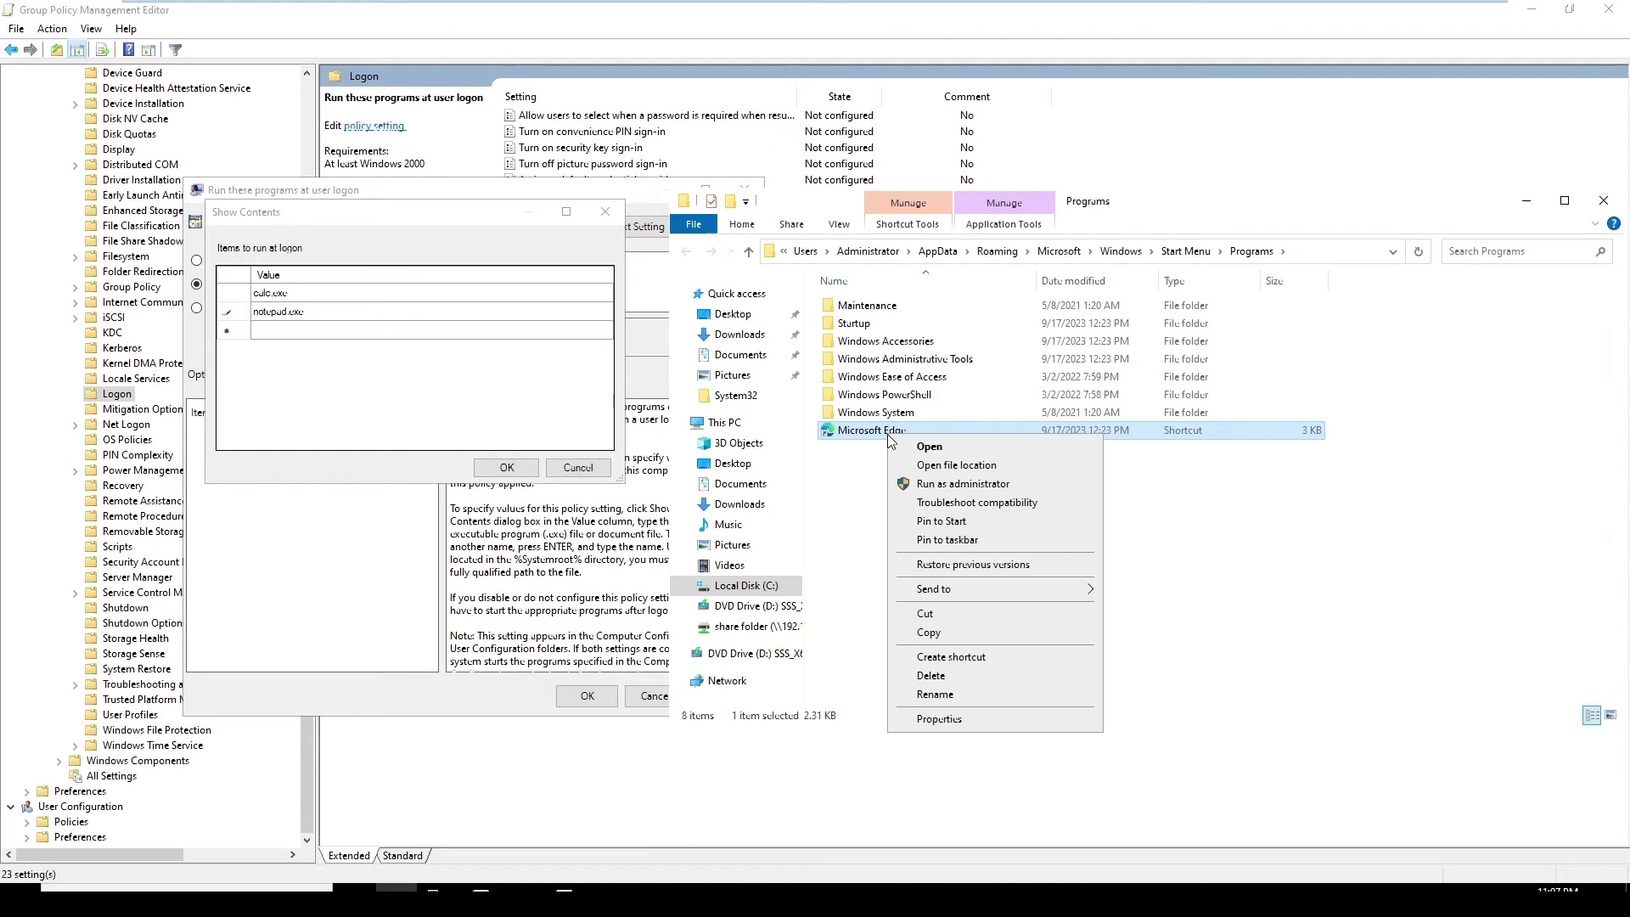
pyautogui.click(930, 723)
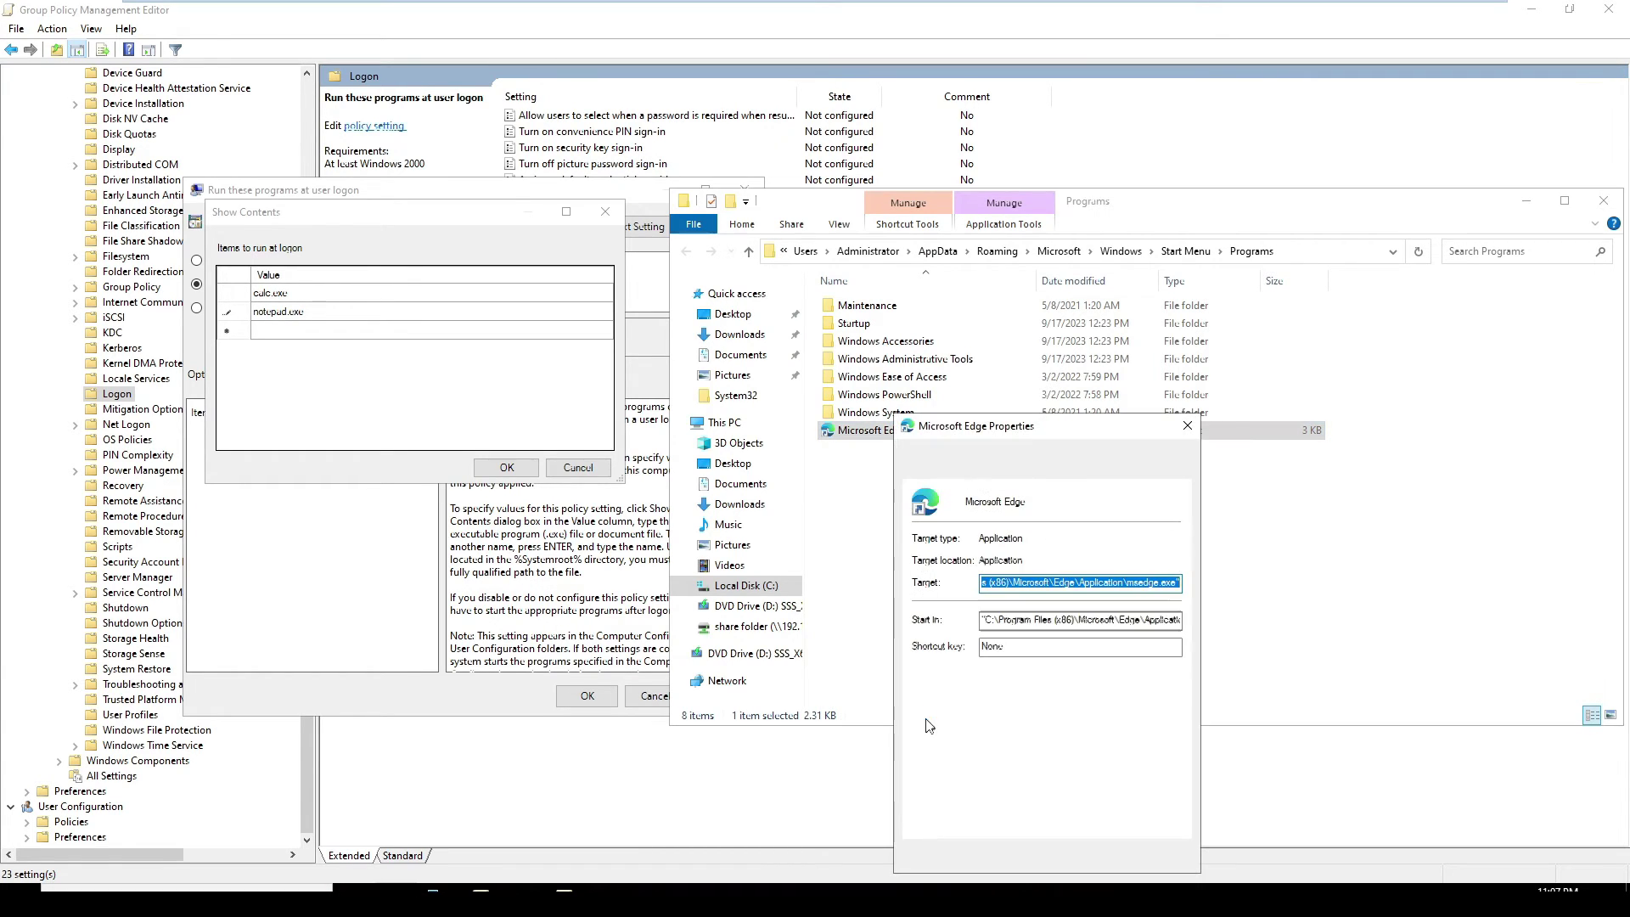
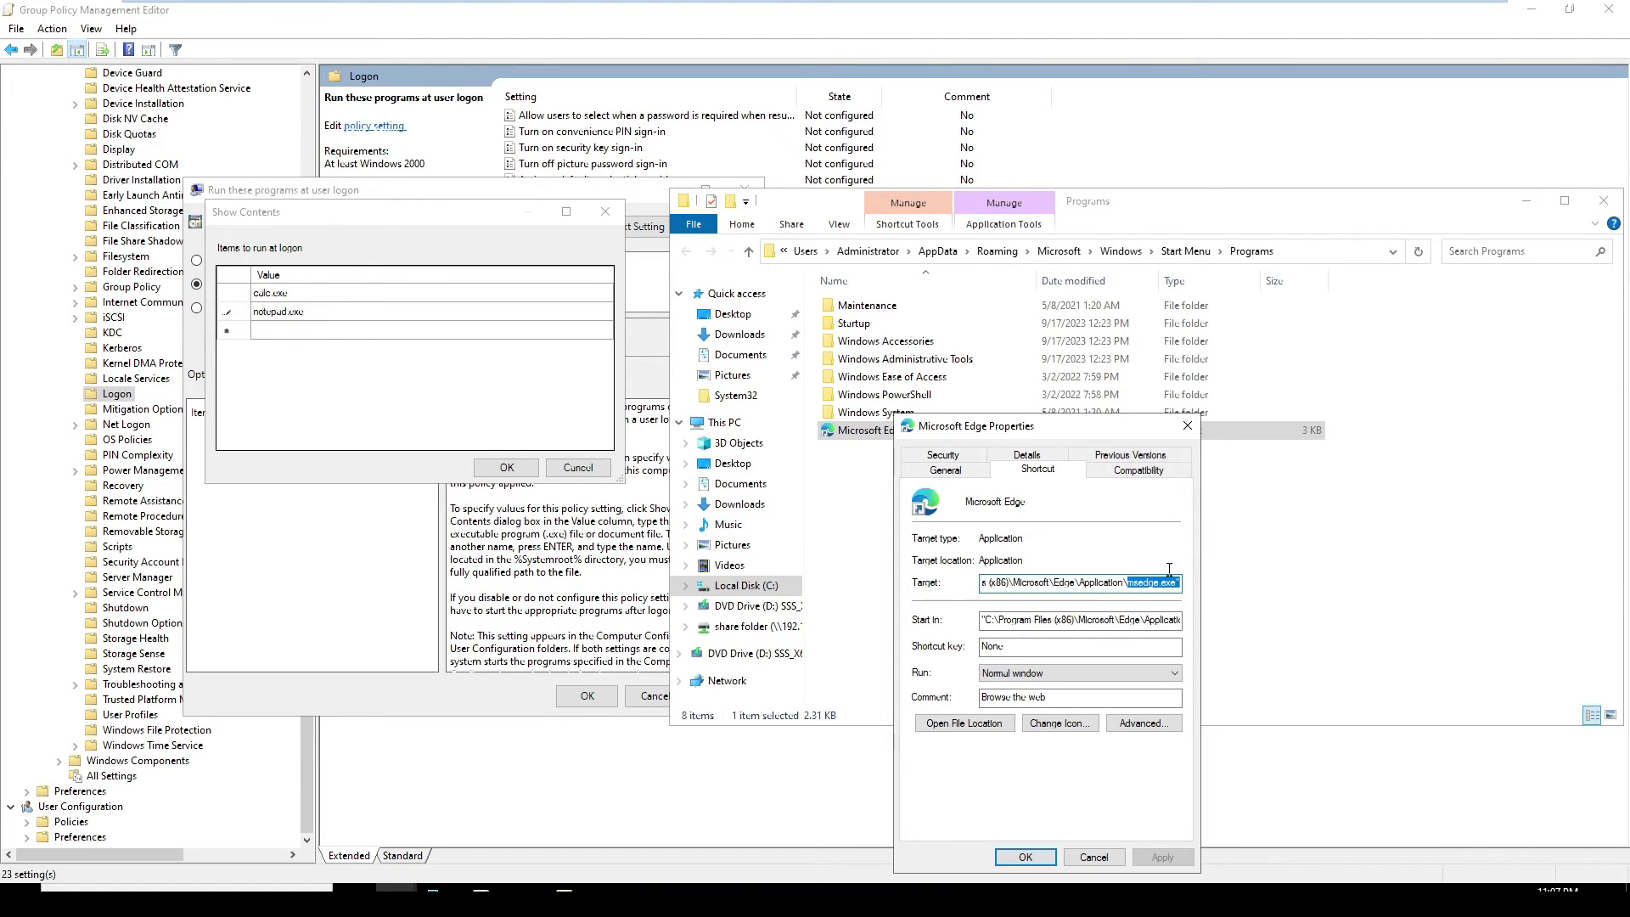
# Select msedge.exe in the Edge shortcut's target path and begin a third Show Contents entry
pyautogui.click(1129, 586)
pyautogui.moveTo(1128, 586); pyautogui.dragTo(1178, 585)
pyautogui.click(302, 339)
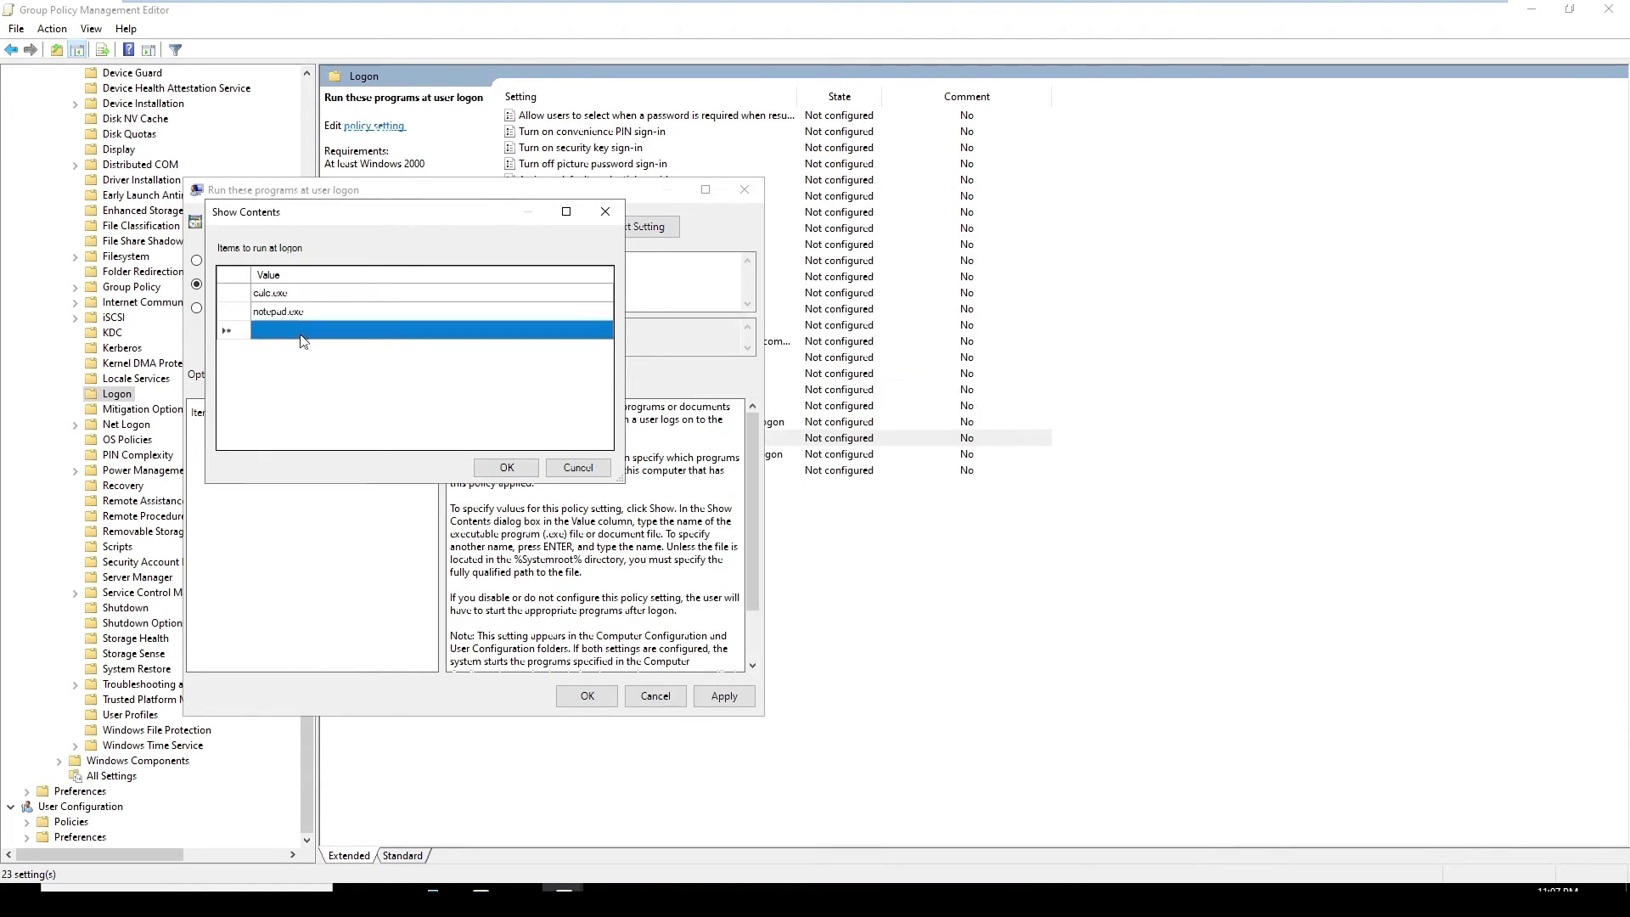
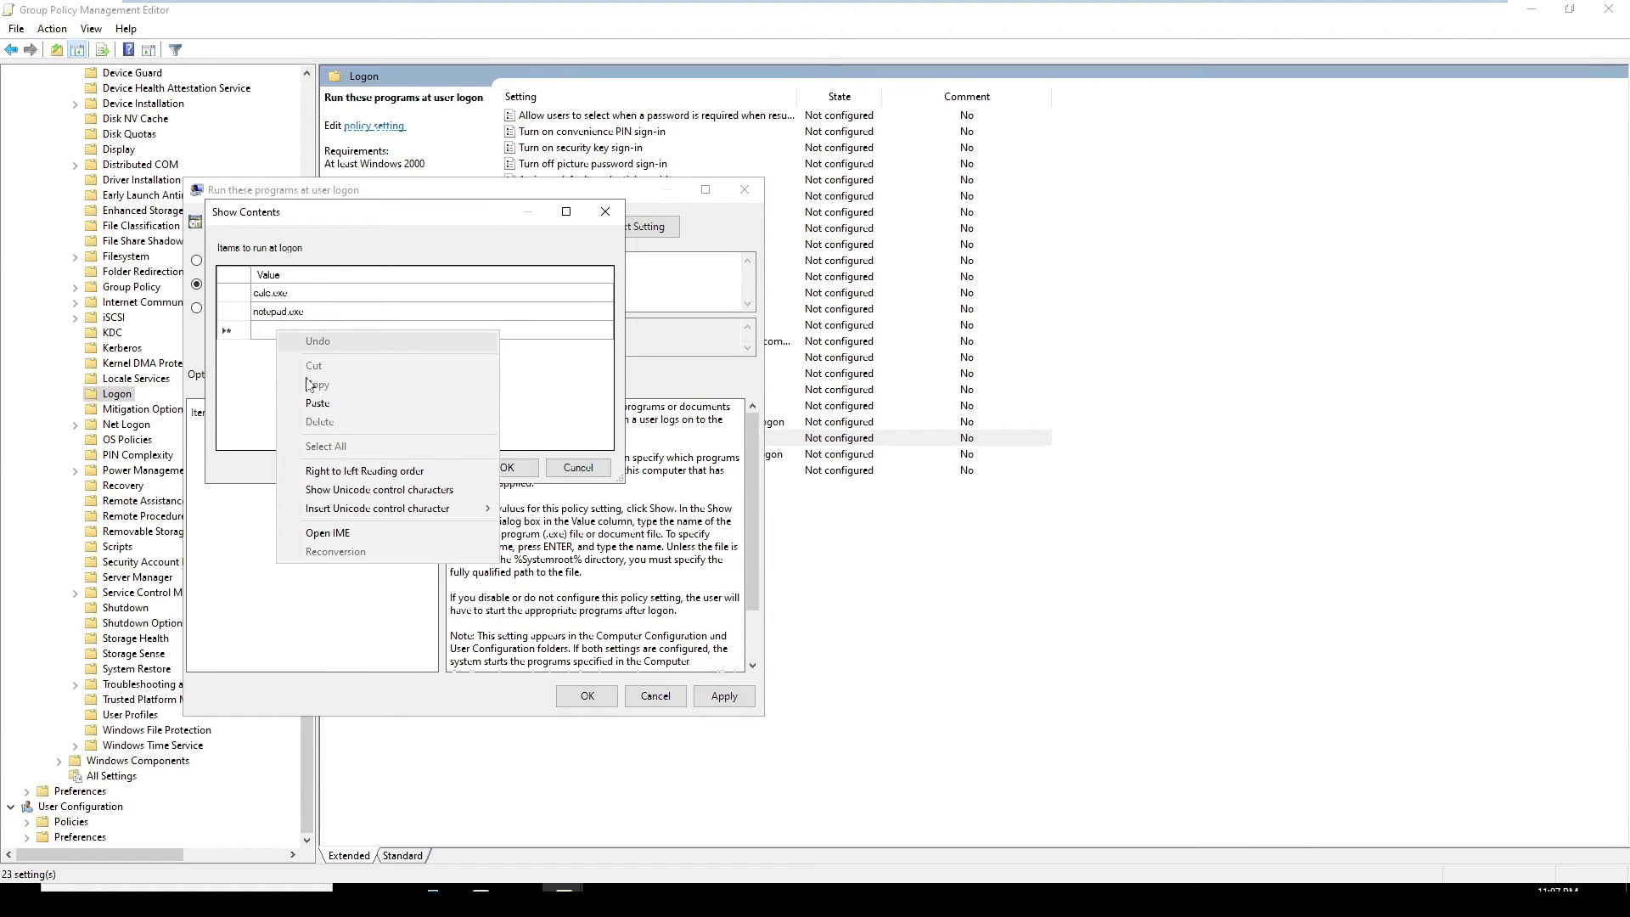
# Add msedge.exe after calc.exe and notepad.exe, then apply the enabled logon policy
pyautogui.click(312, 397)
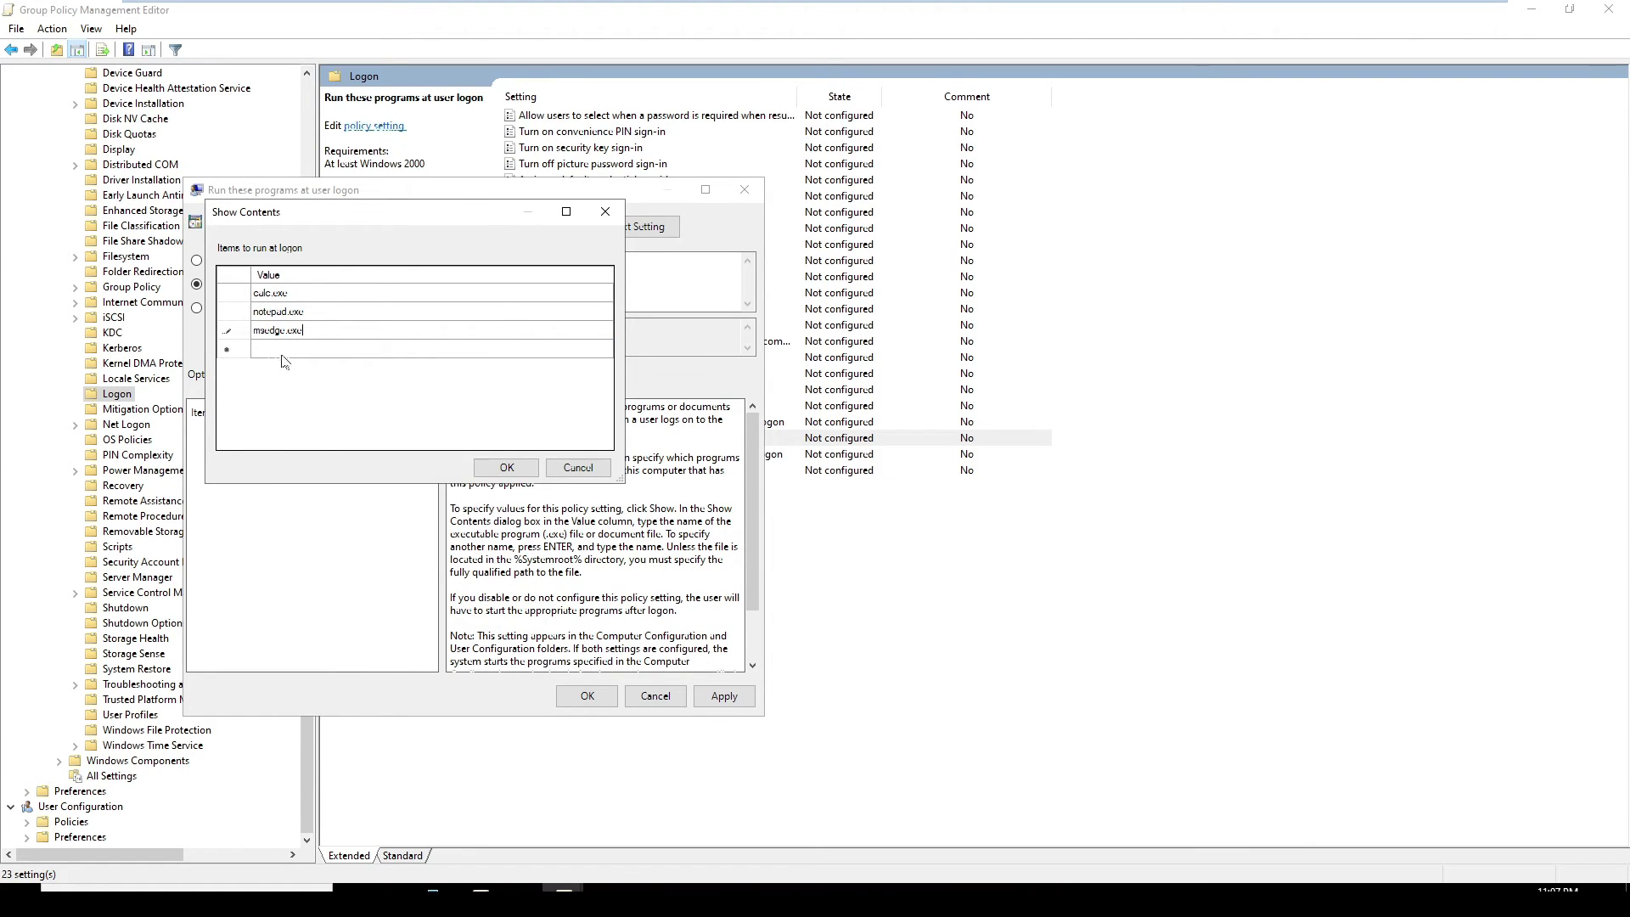
pyautogui.click(507, 469)
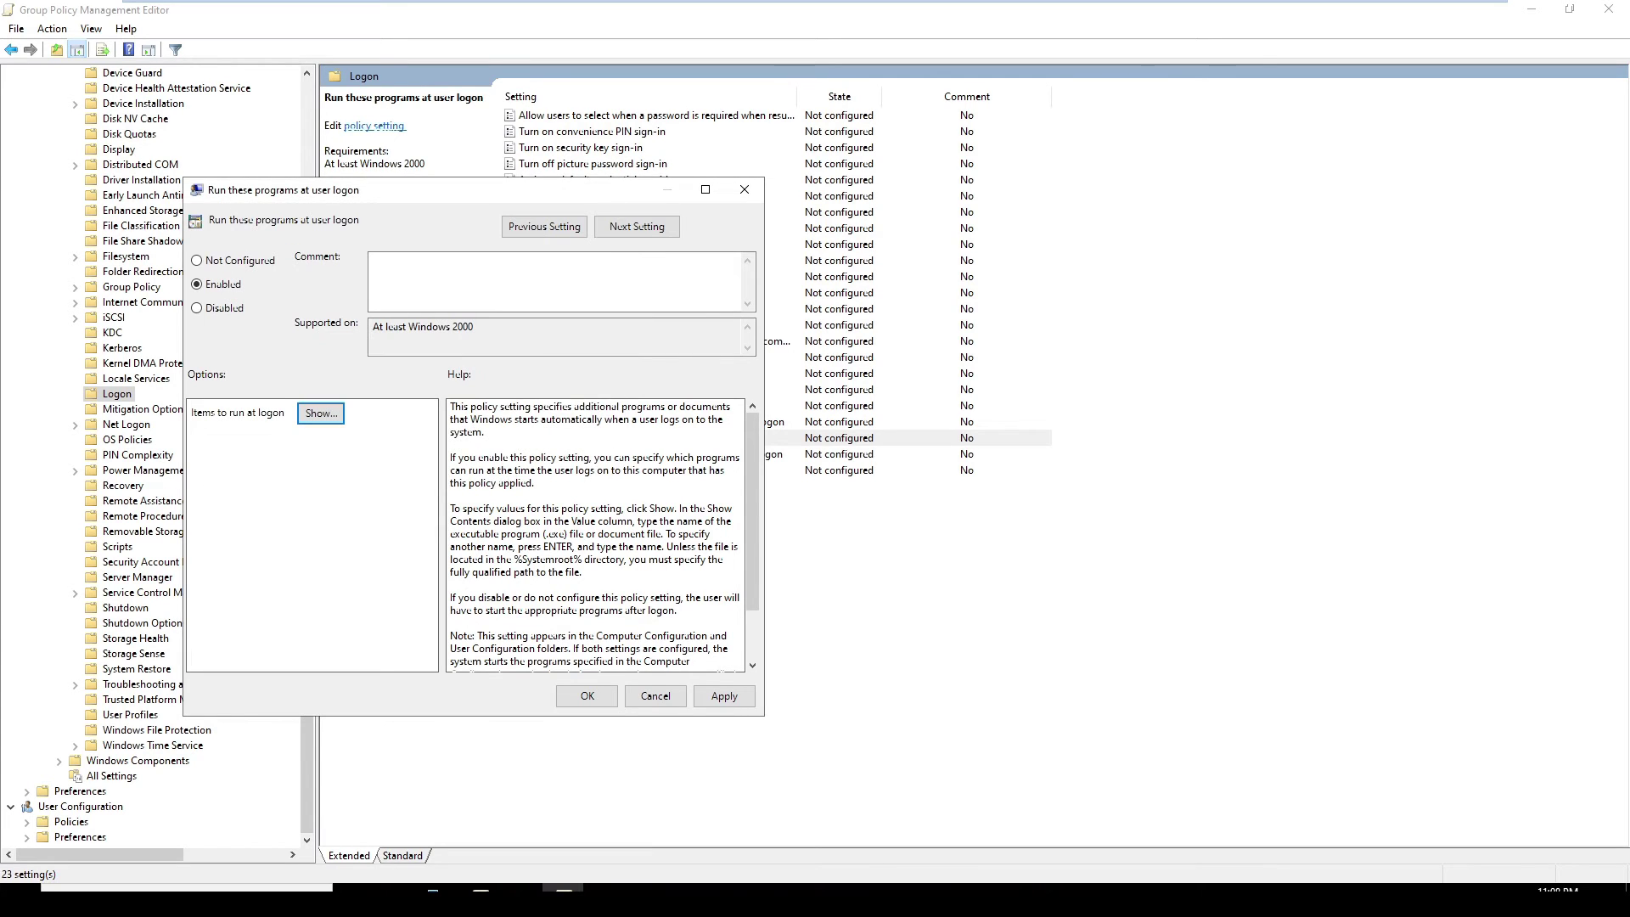
pyautogui.click(724, 696)
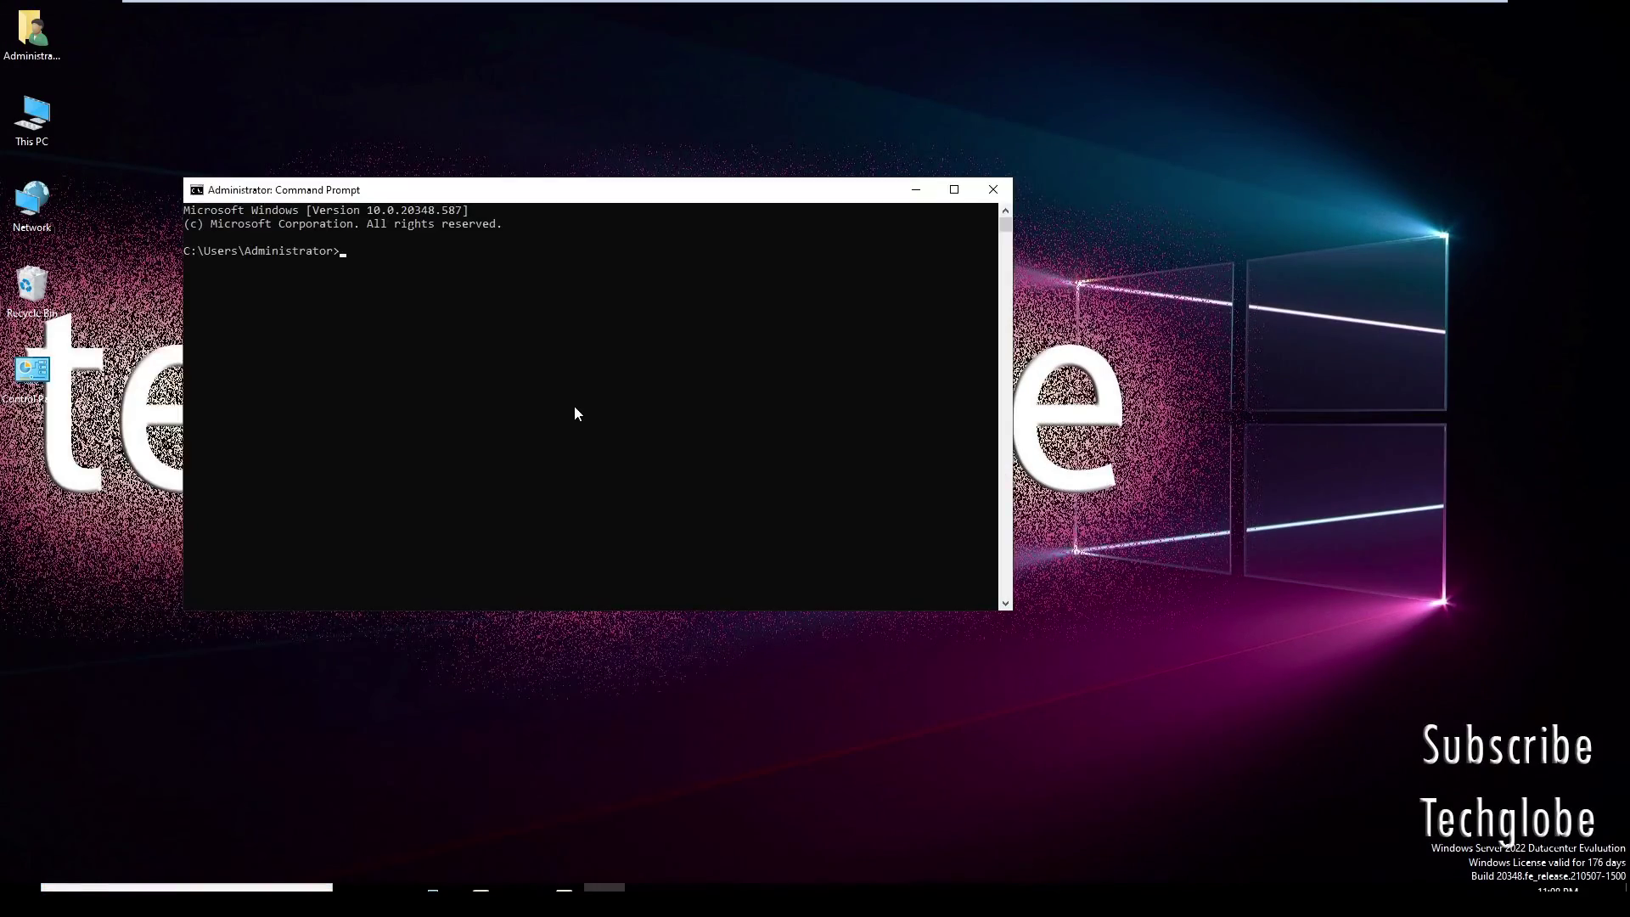
# Run gpupdate /force in the server's administrator Command Prompt
pyautogui.write('gpupdate /force')
pyautogui.press('Return')
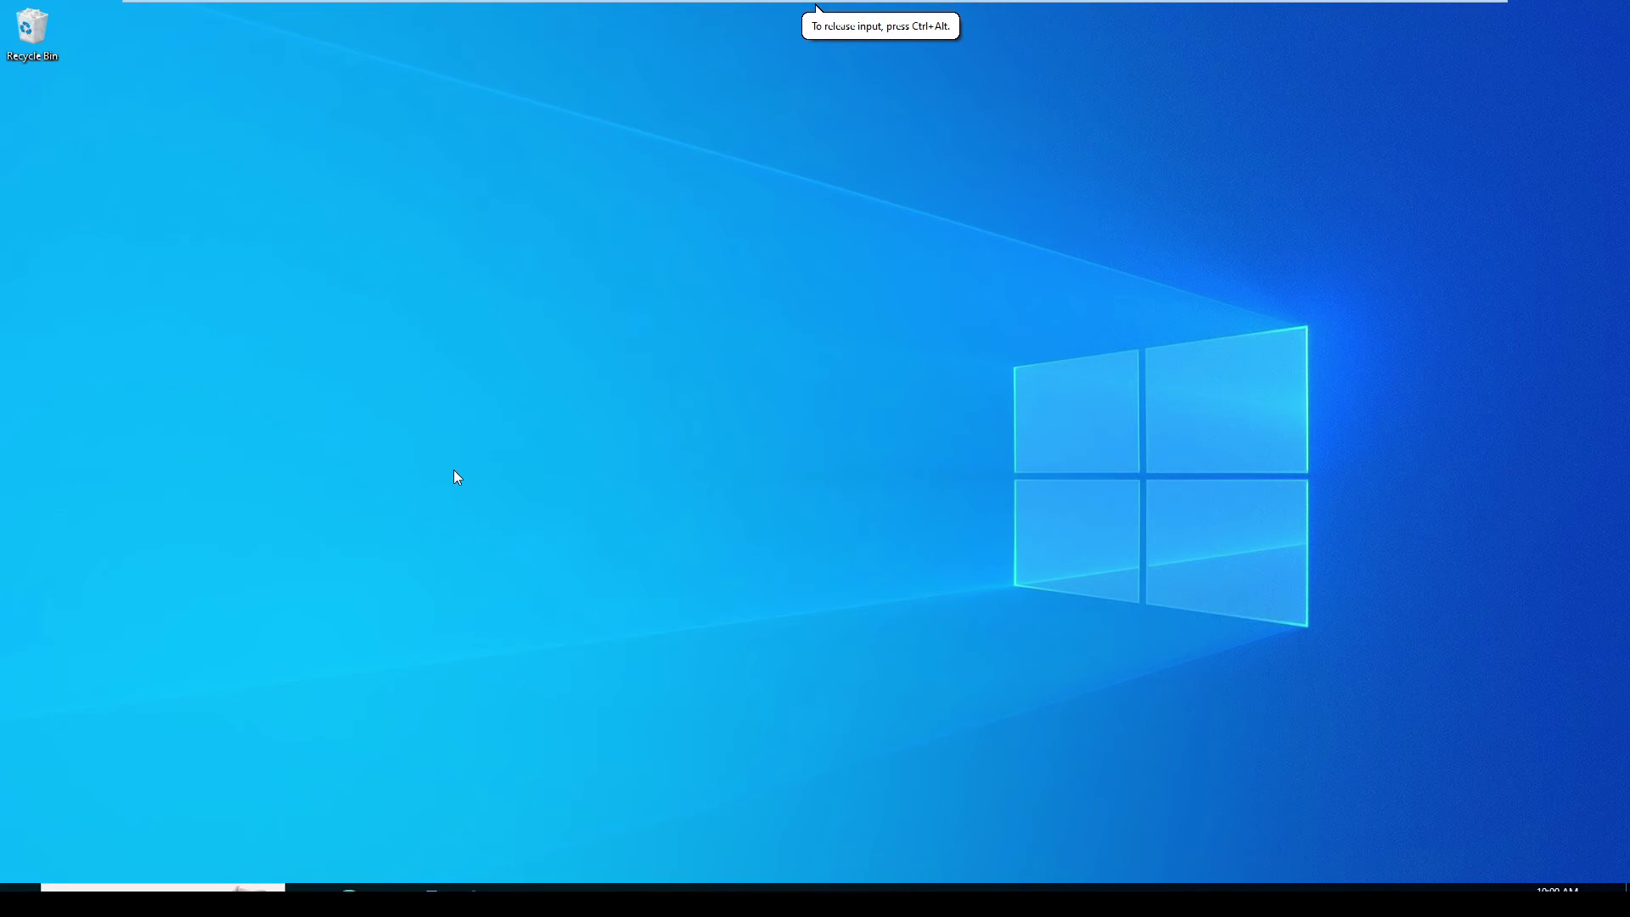
# Launch cmd via Run on the Windows 10 client and execute gpupdate /force
pyautogui.press('super+r')
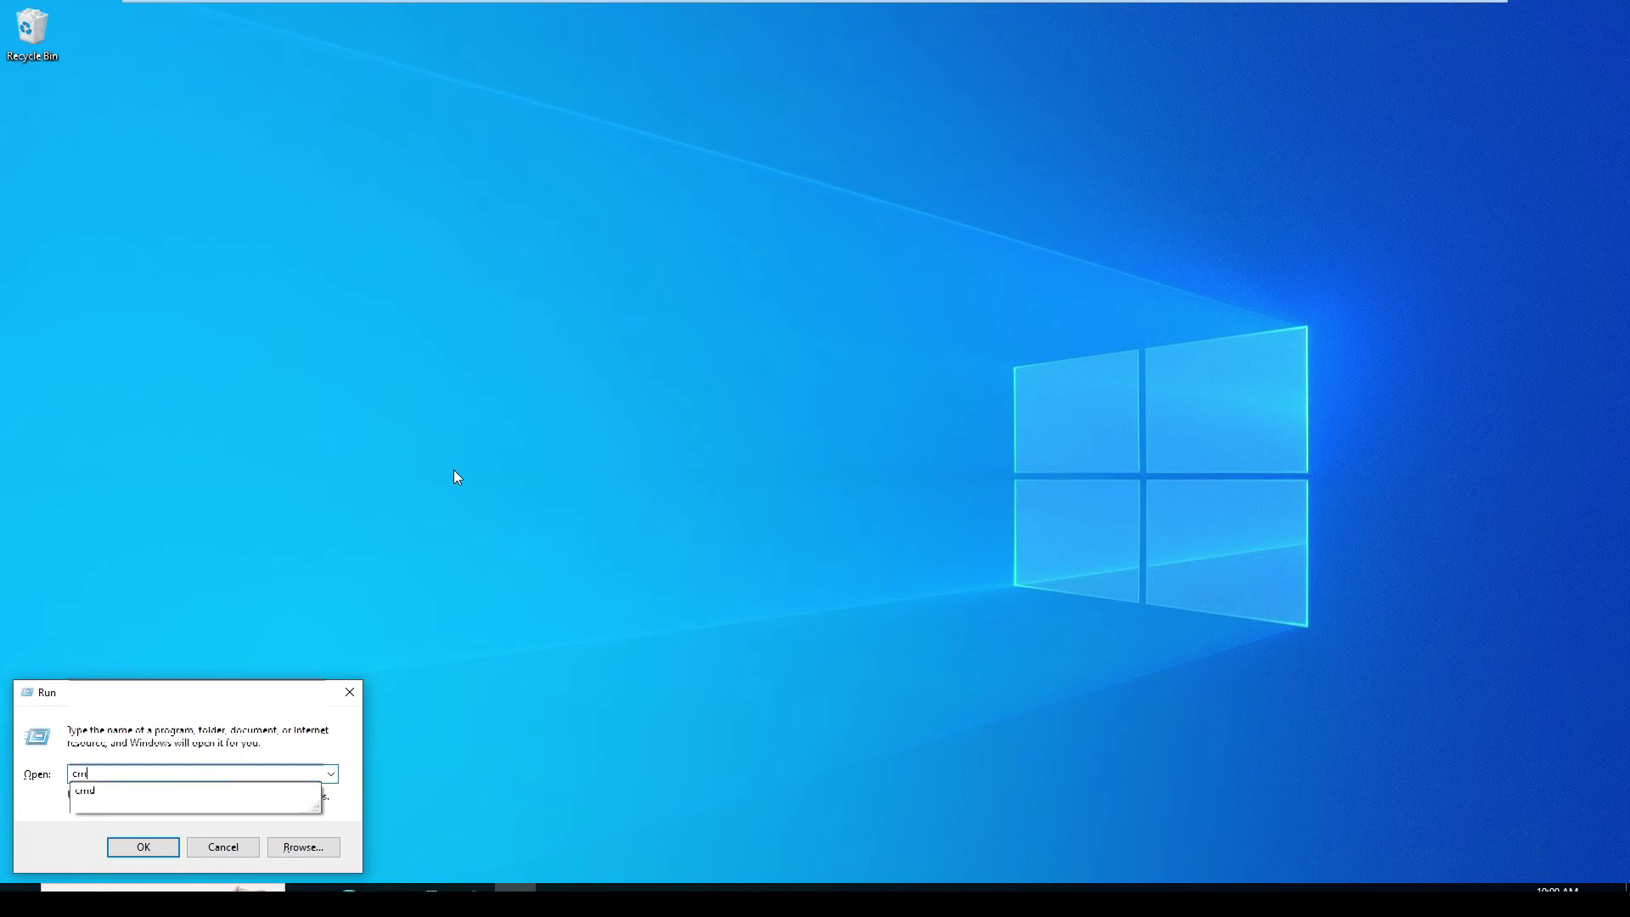
pyautogui.press('Return')
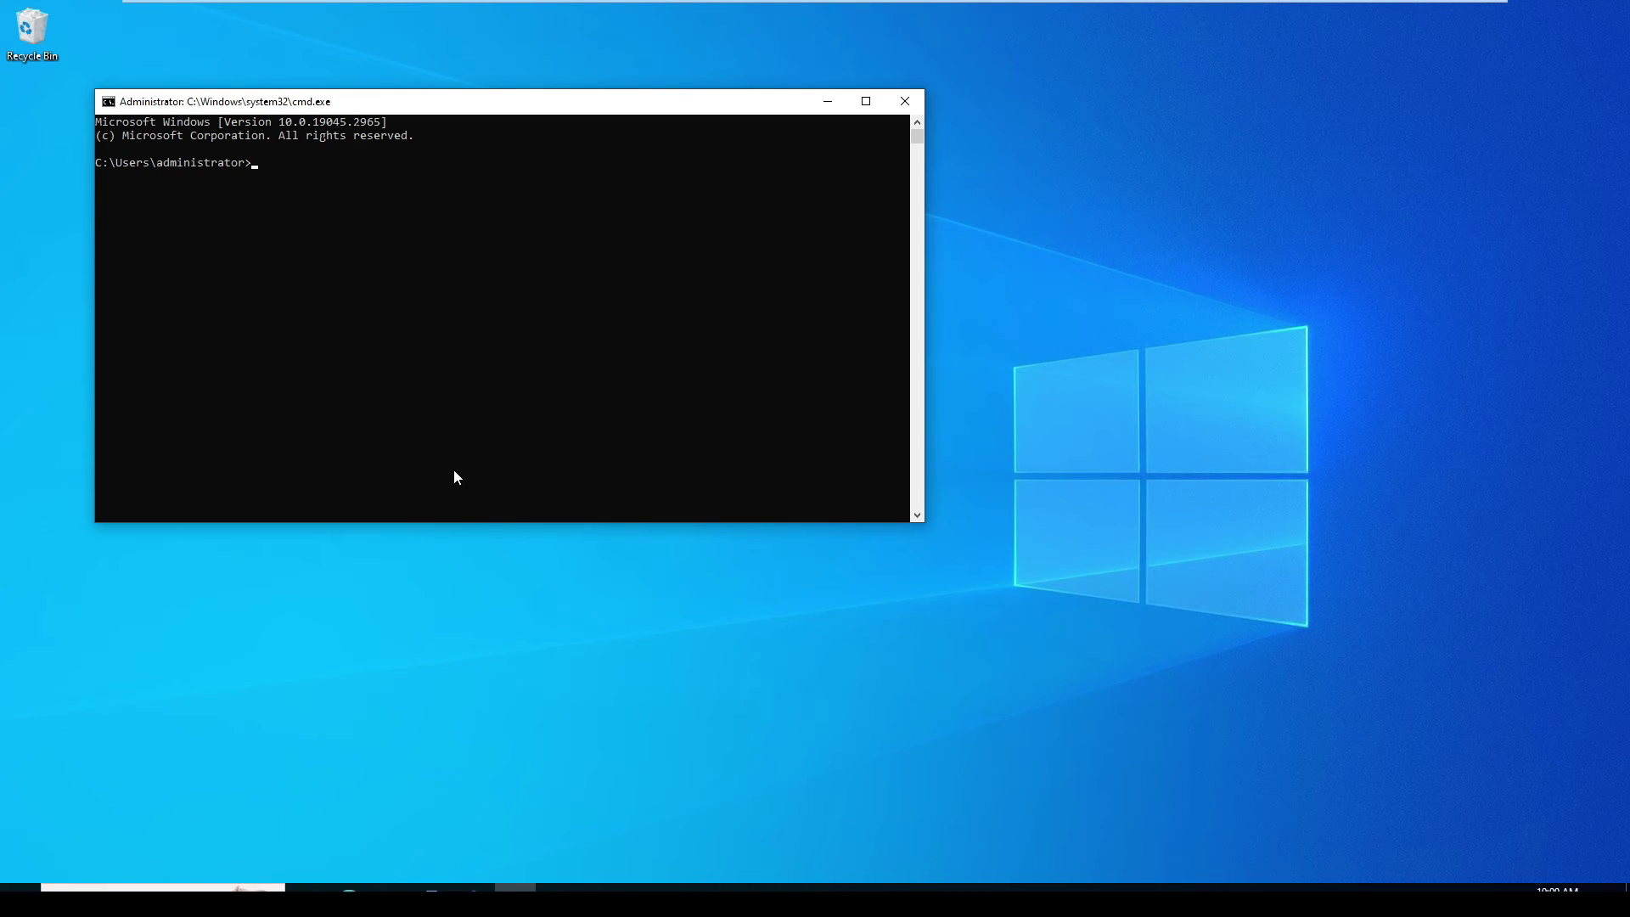
pyautogui.write('gpupdate /force')
pyautogui.press('Return')
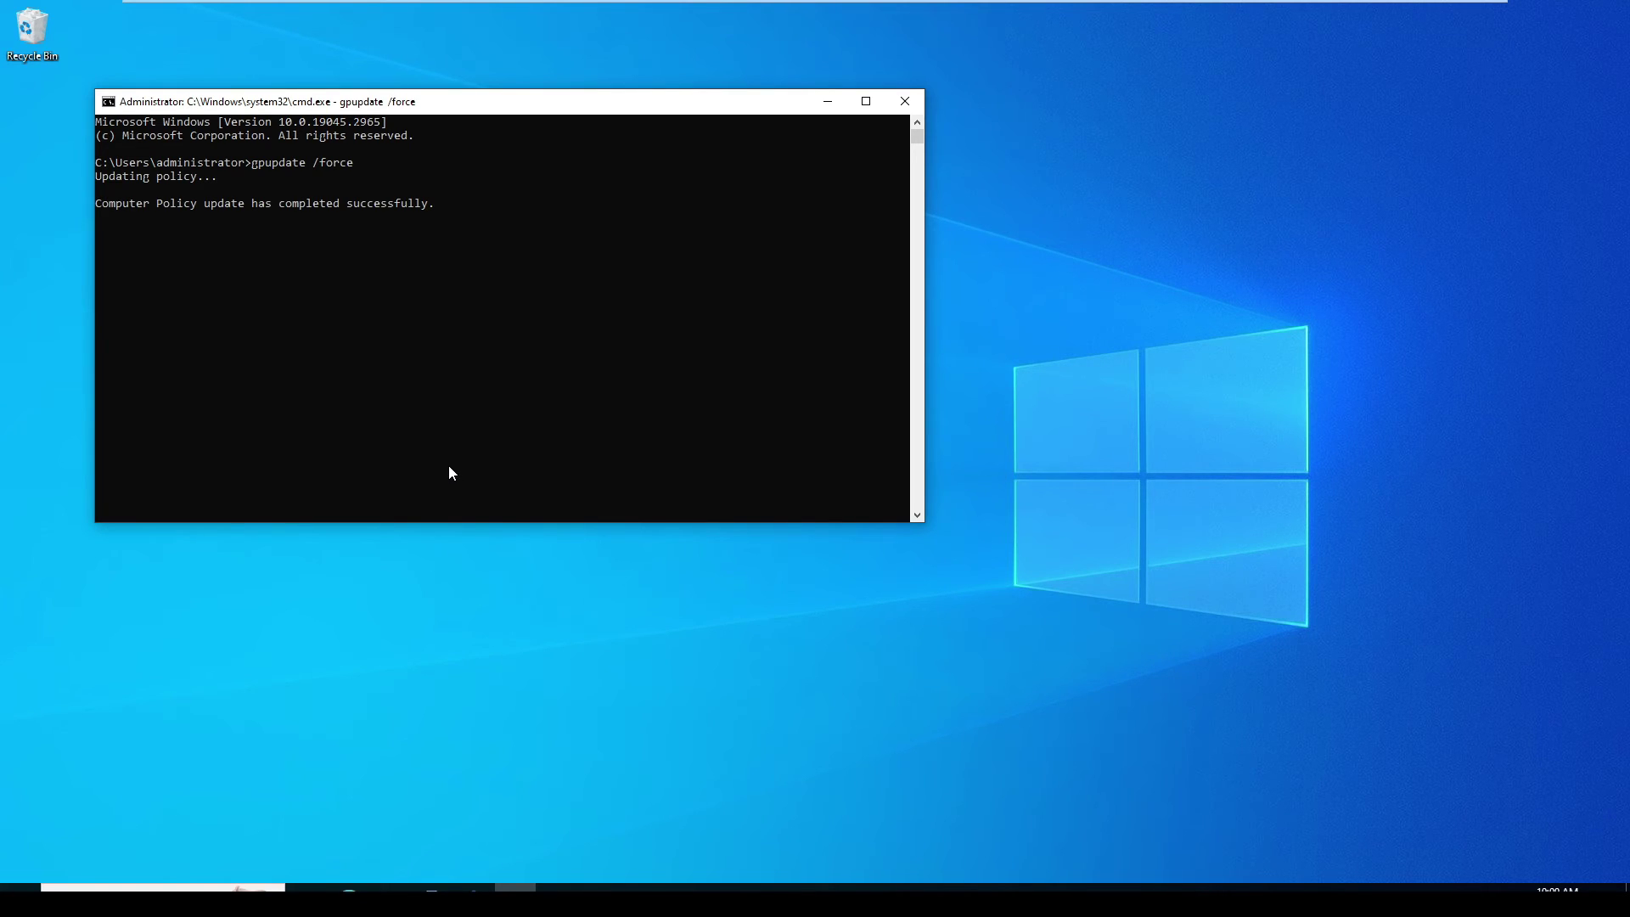
pyautogui.press('super+r')
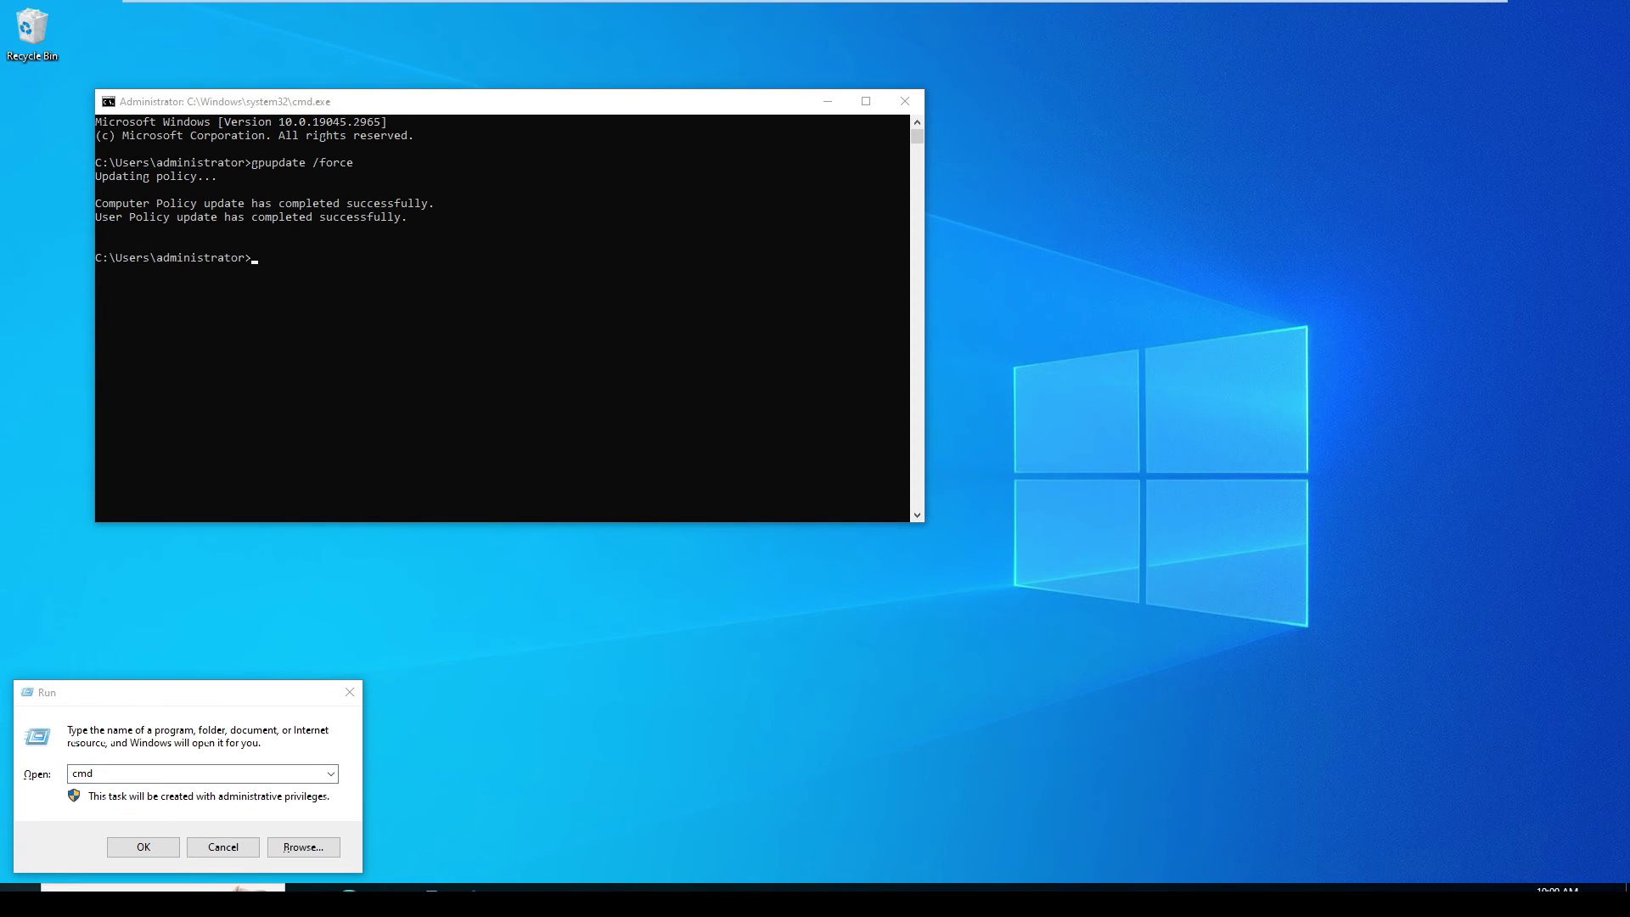
pyautogui.press('super')
# Sign out of the Windows 10 client and sign back in with the administrator password
pyautogui.click(27, 705)
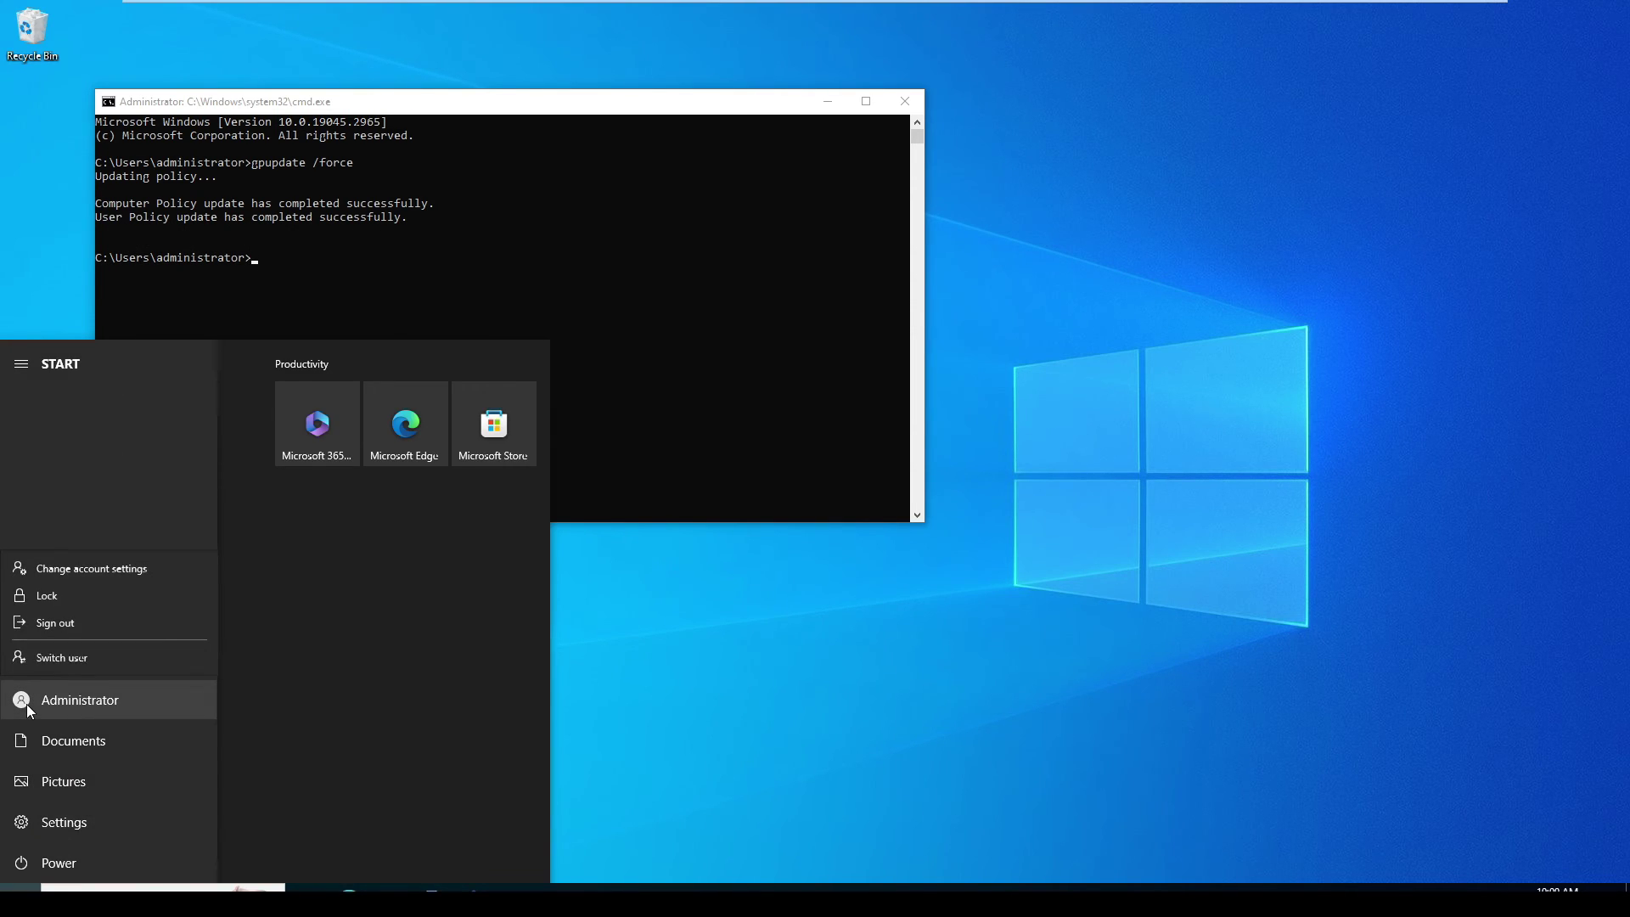
pyautogui.click(66, 629)
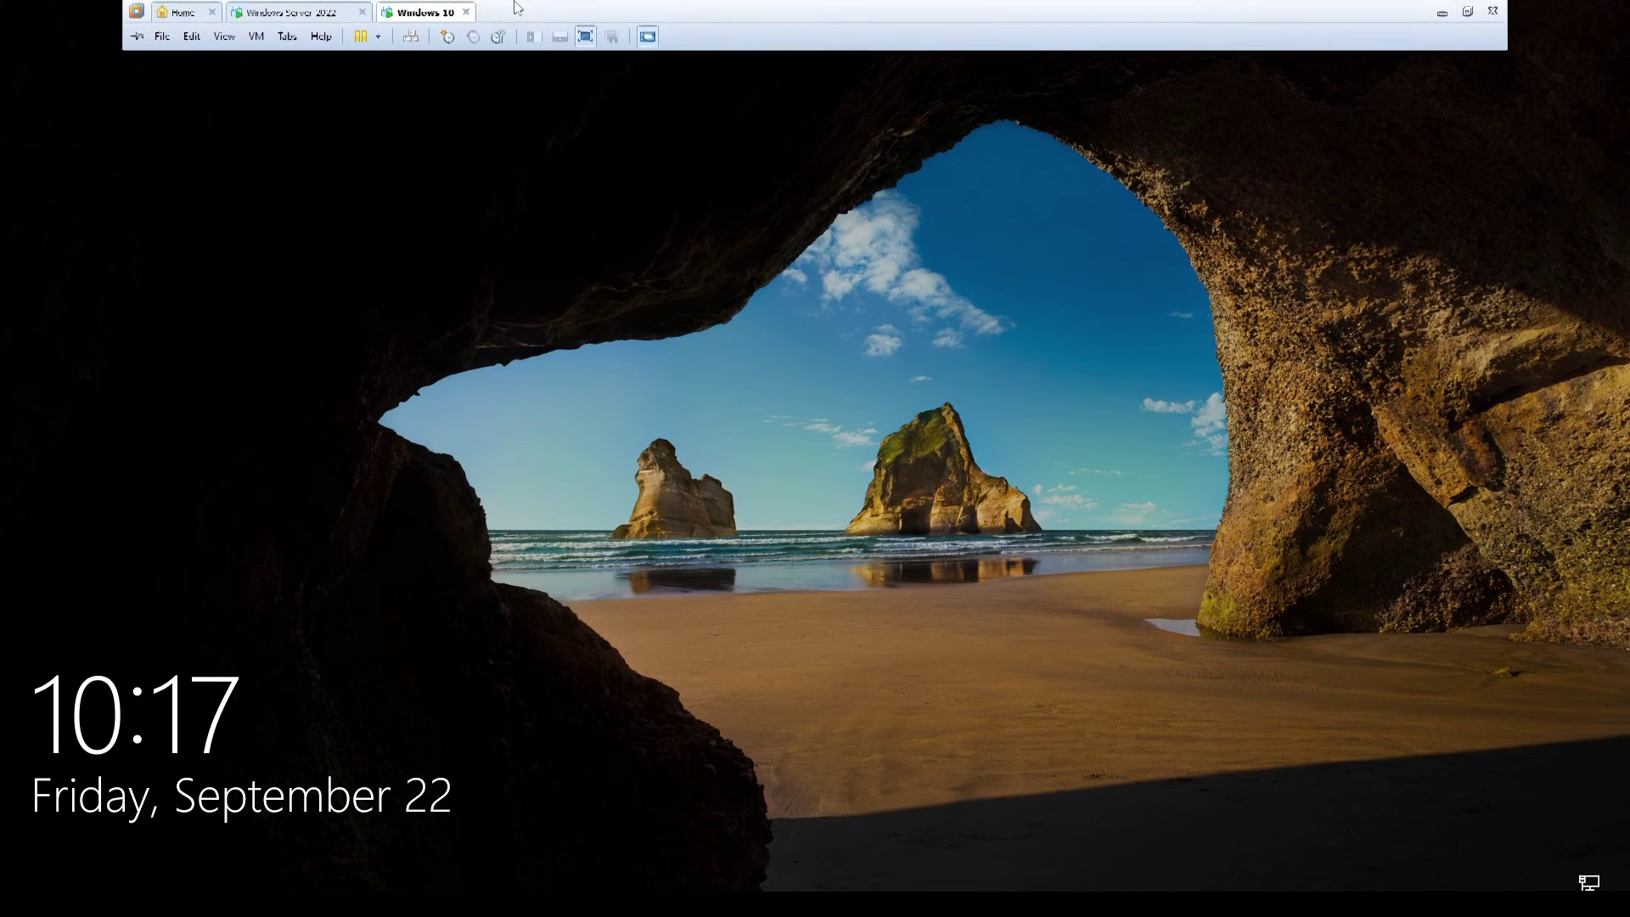
pyautogui.click(424, 99)
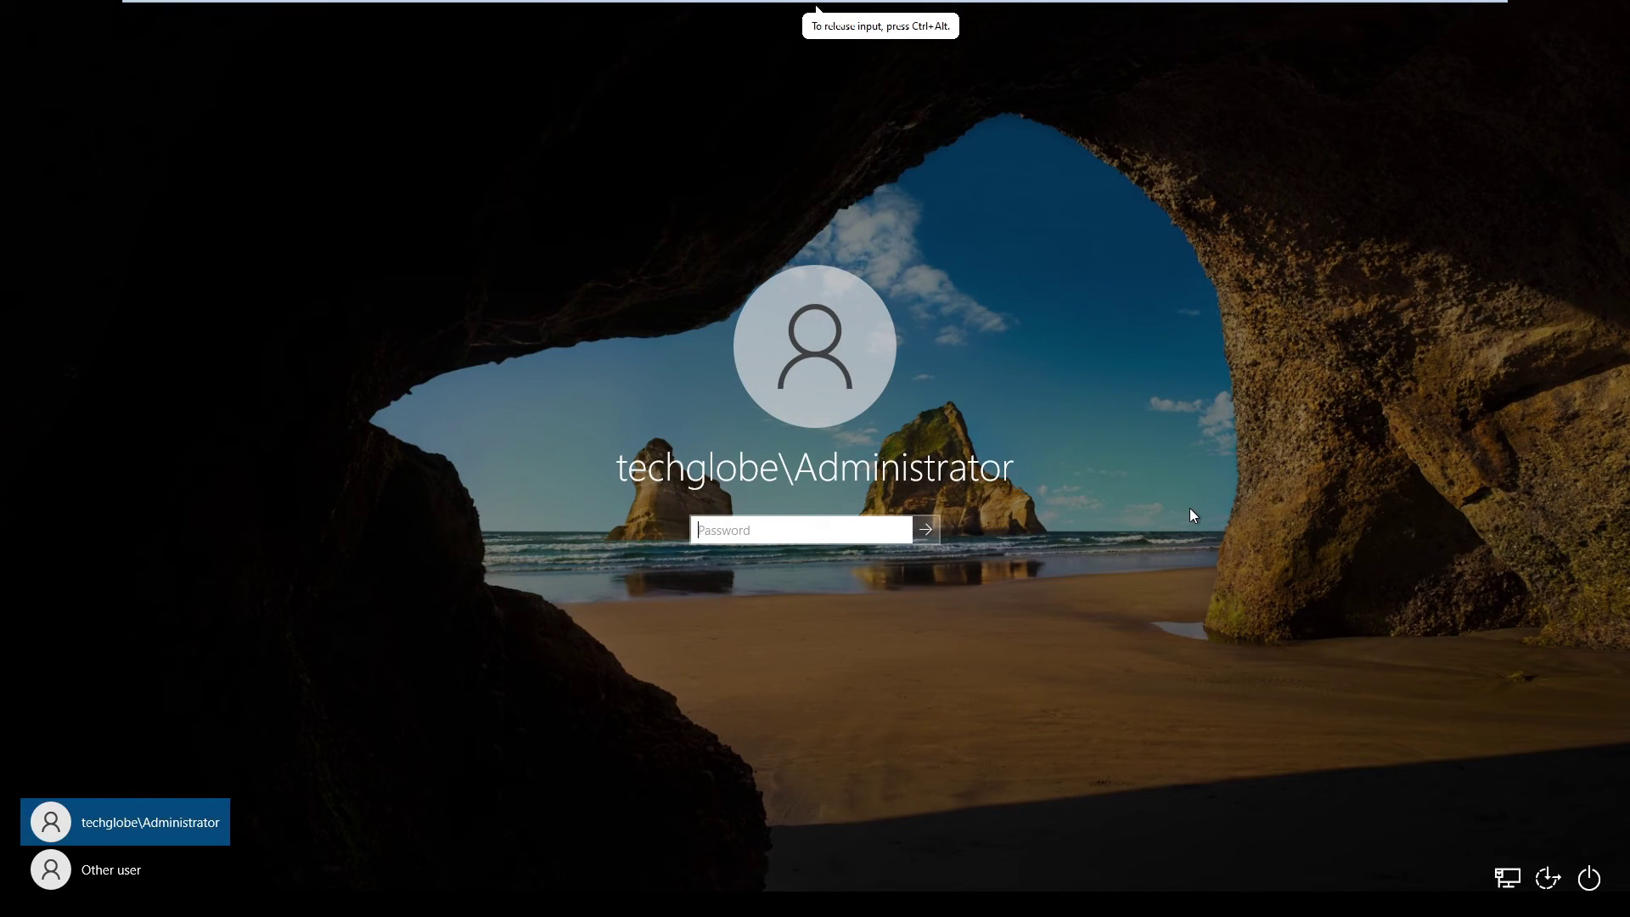
pyautogui.write('•••••••••••')
pyautogui.press('Return')
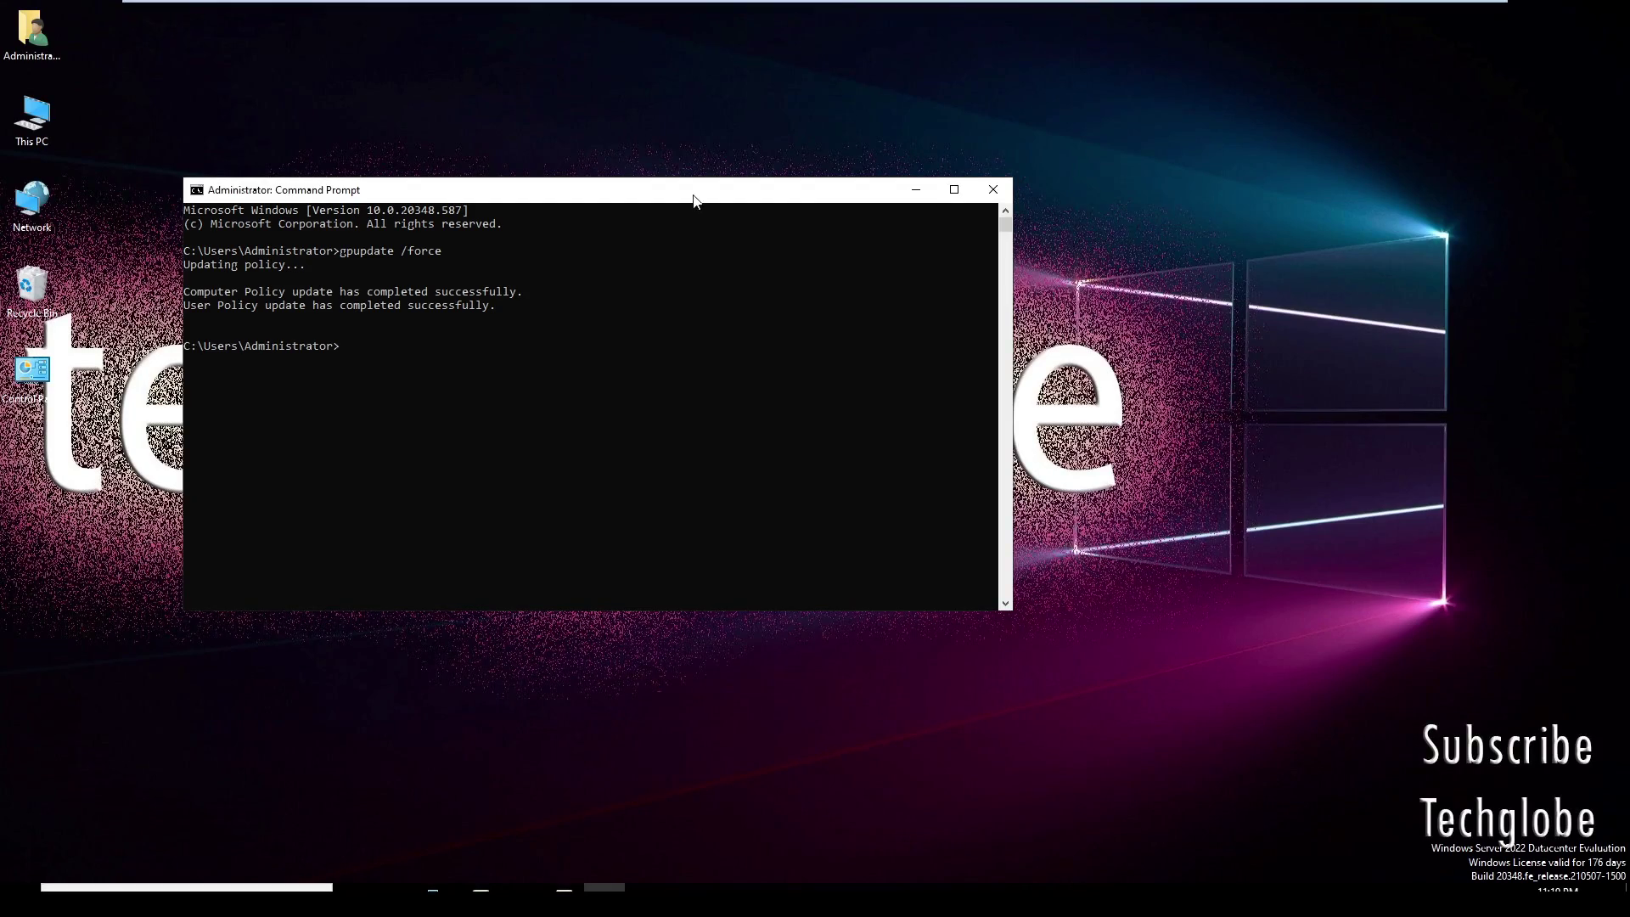
# Move the leftover Command Prompt window aside and close it
pyautogui.moveTo(694, 200); pyautogui.dragTo(1110, 343)
pyautogui.click(1406, 332)
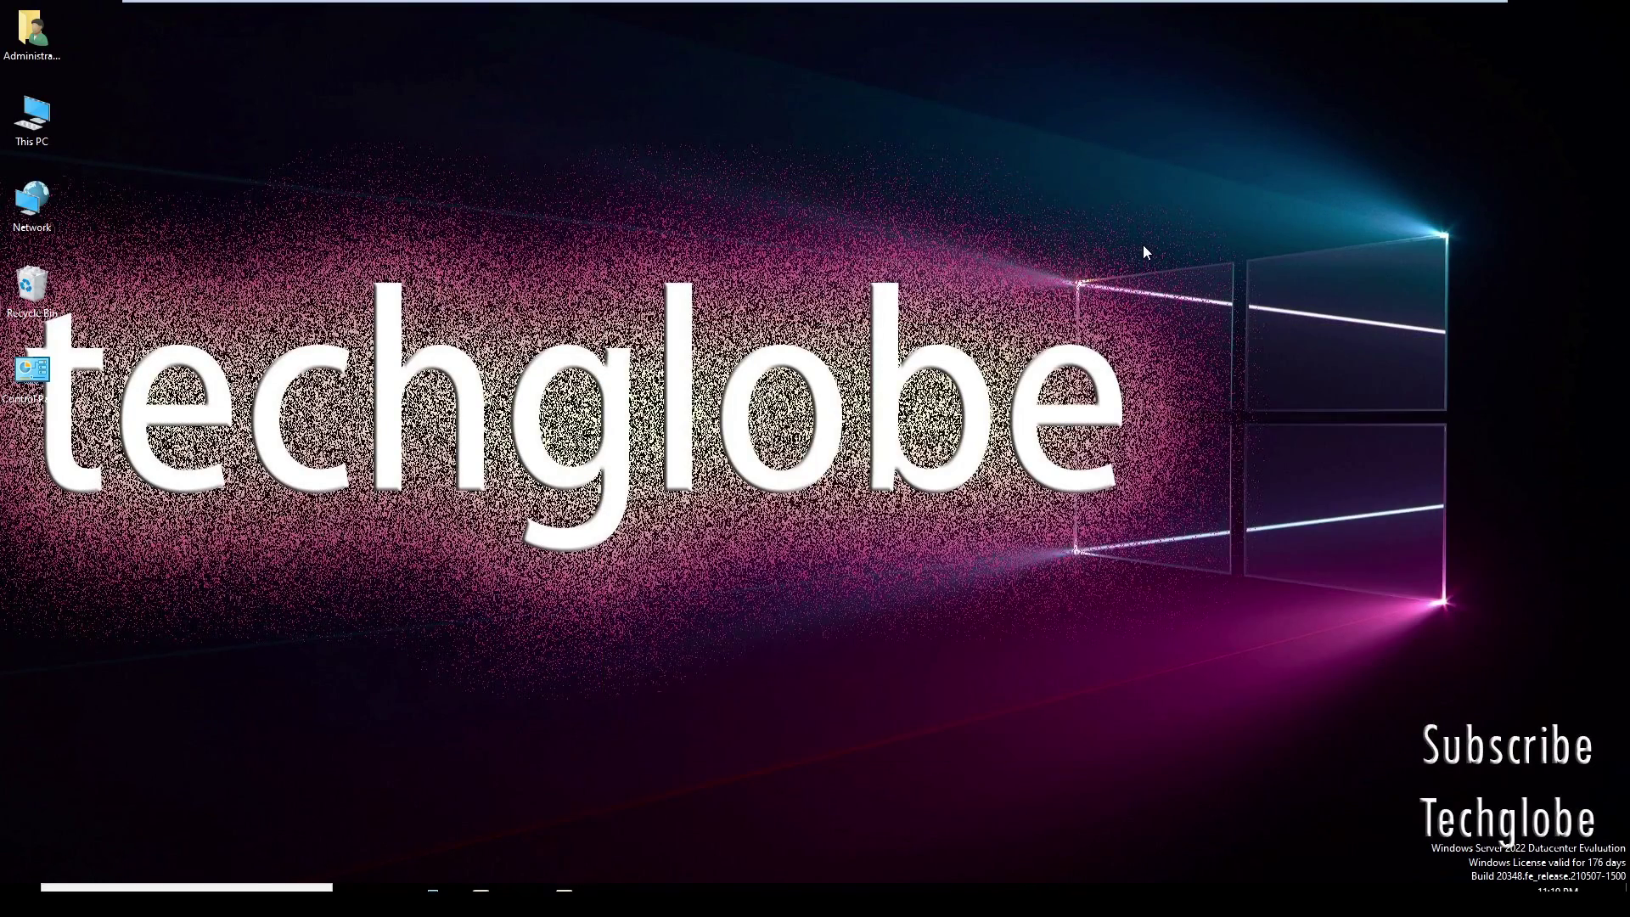